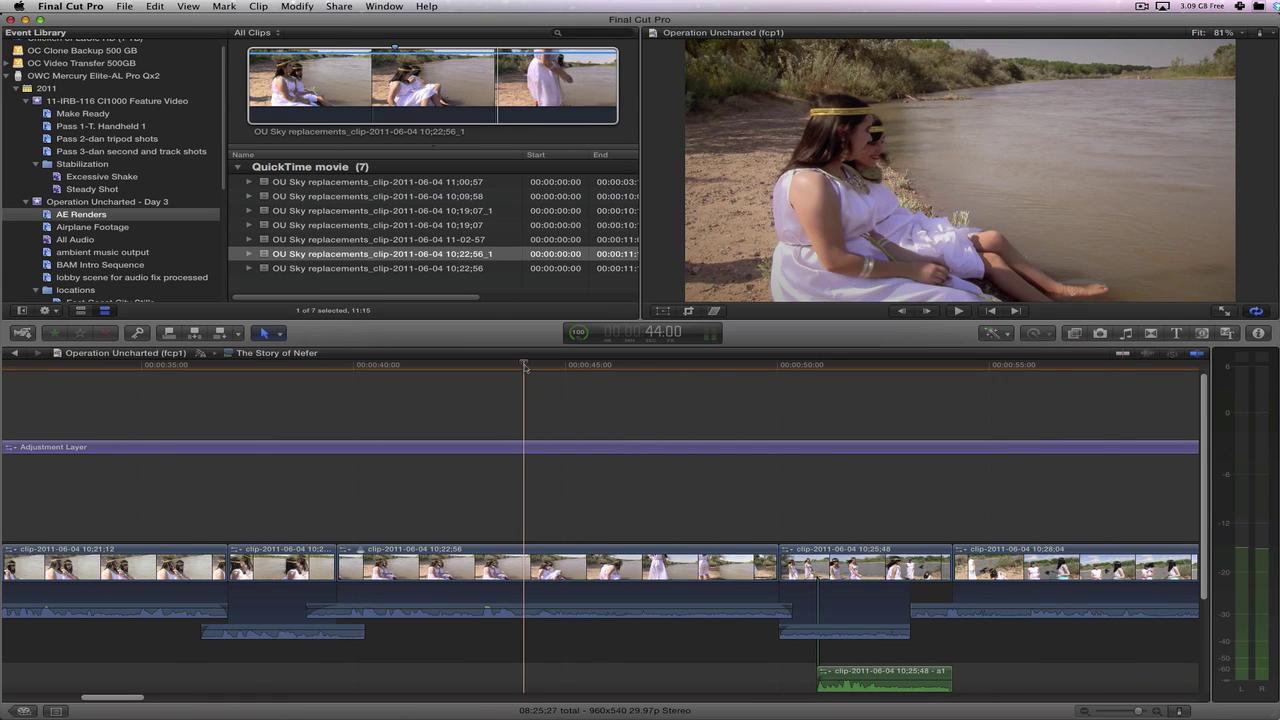
# Briefly play the timeline, toggle skimming, and select the sky-replacement render in the browser.
pyautogui.press('space')
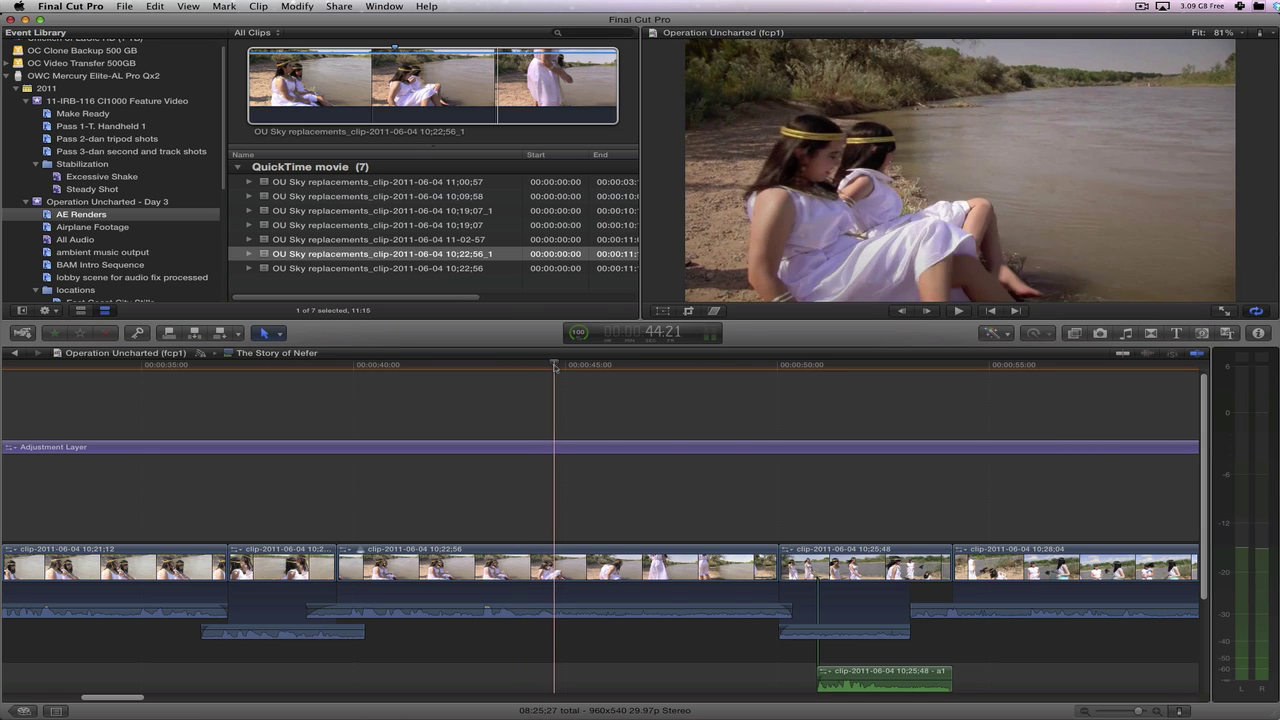
pyautogui.press('space')
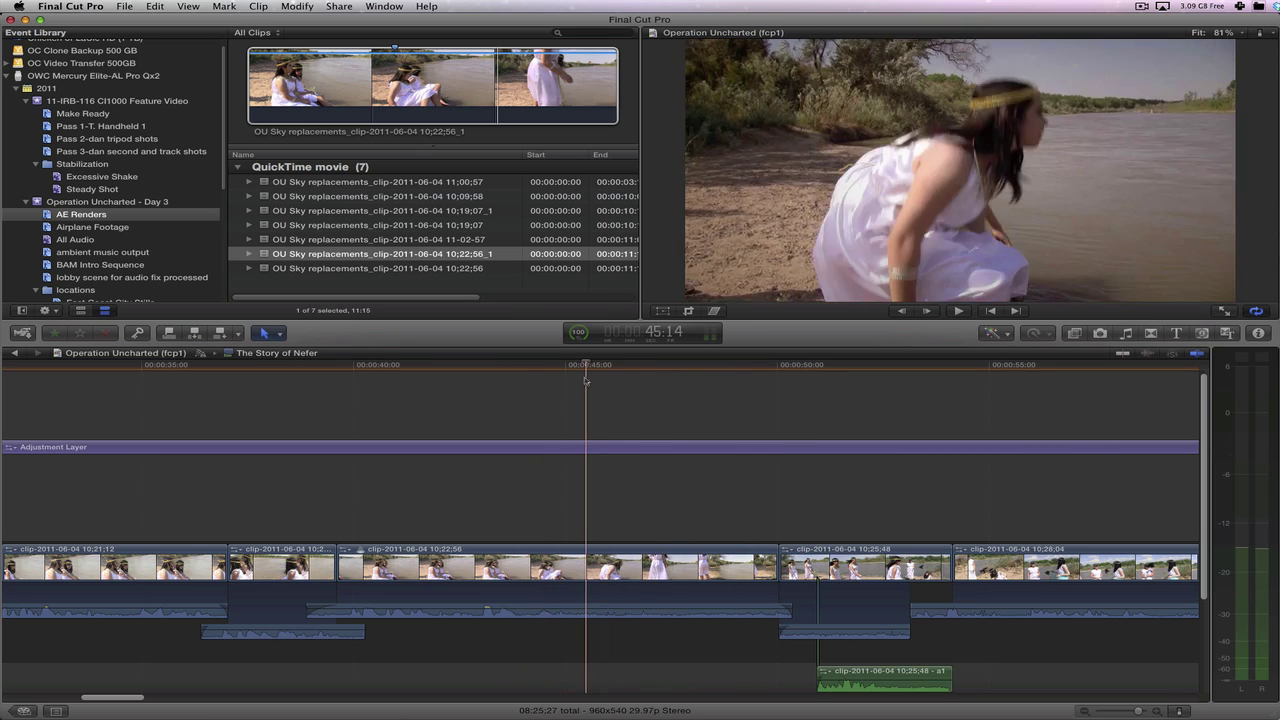
pyautogui.press('s')
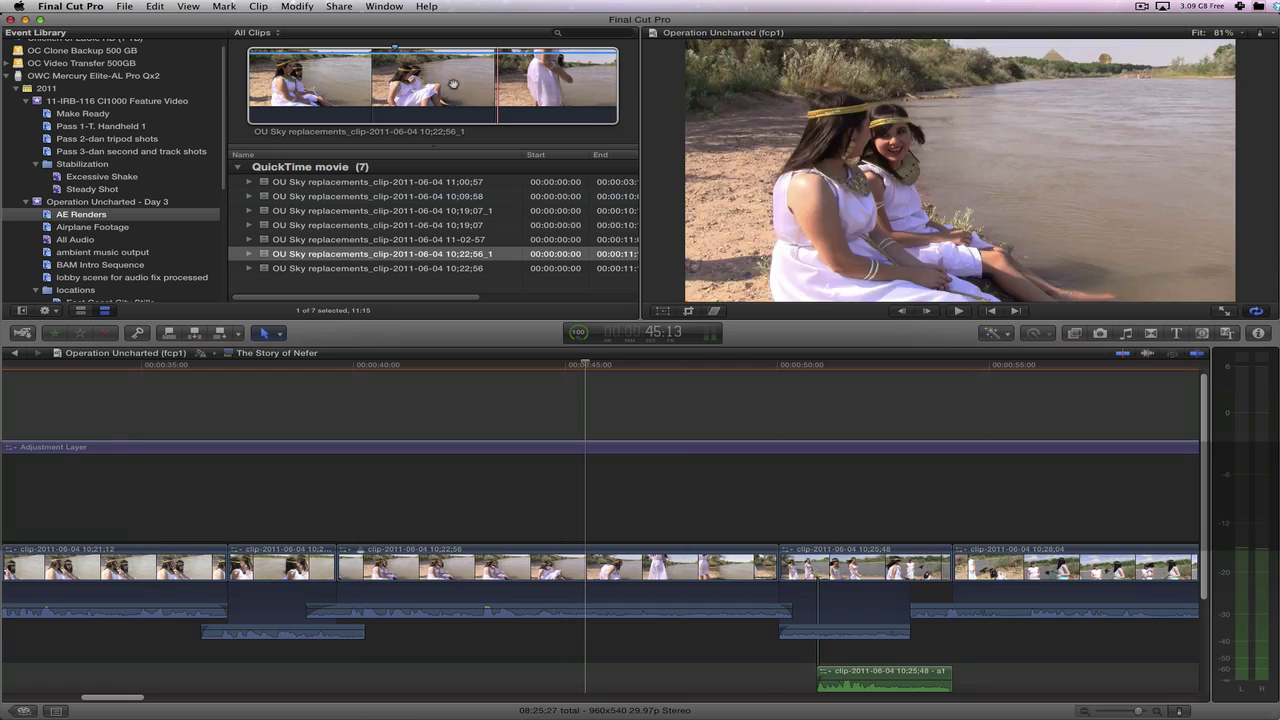
pyautogui.click(445, 80)
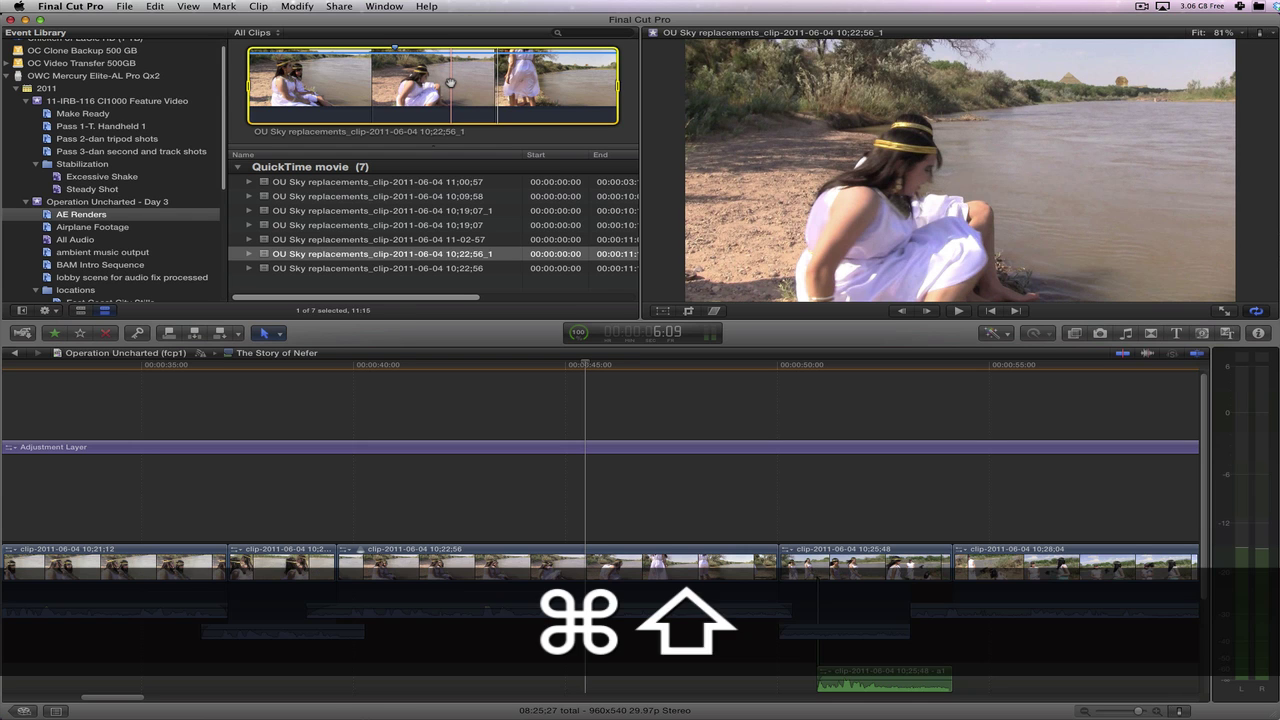
# Deselect everything and select the original 10;22;56 shot in the timeline.
pyautogui.press('super+shift+a')
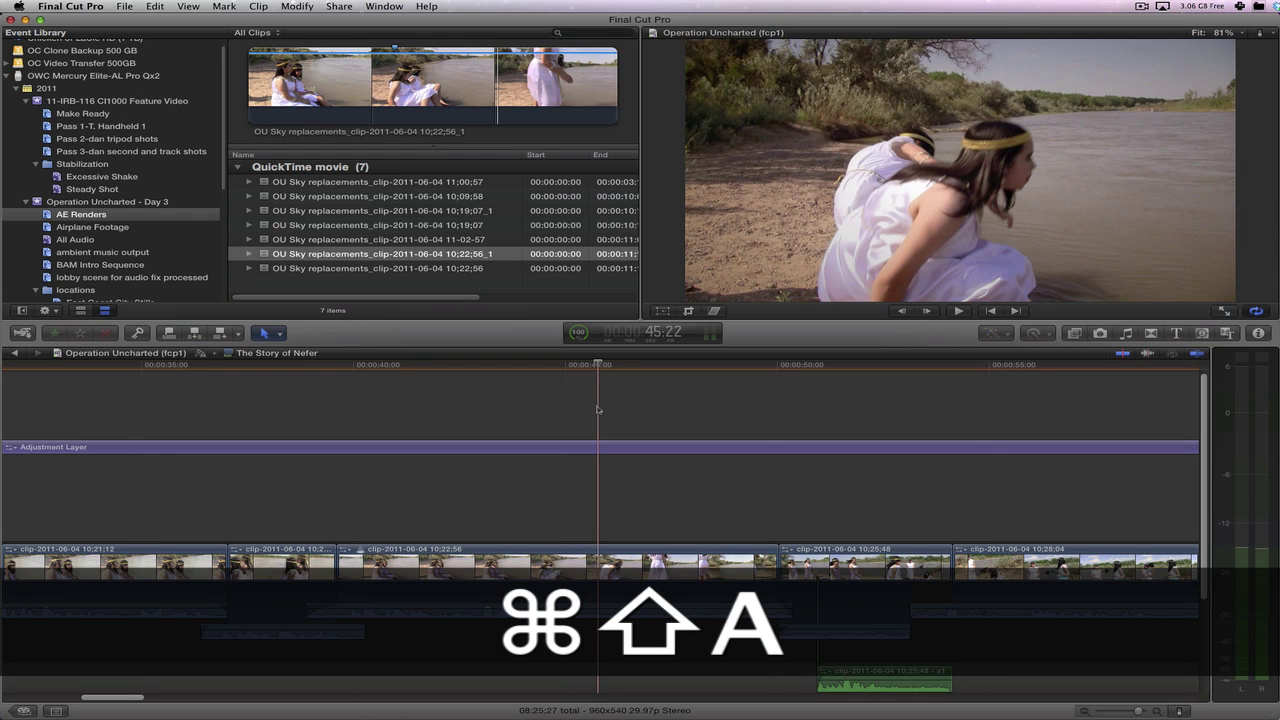
pyautogui.click(588, 570)
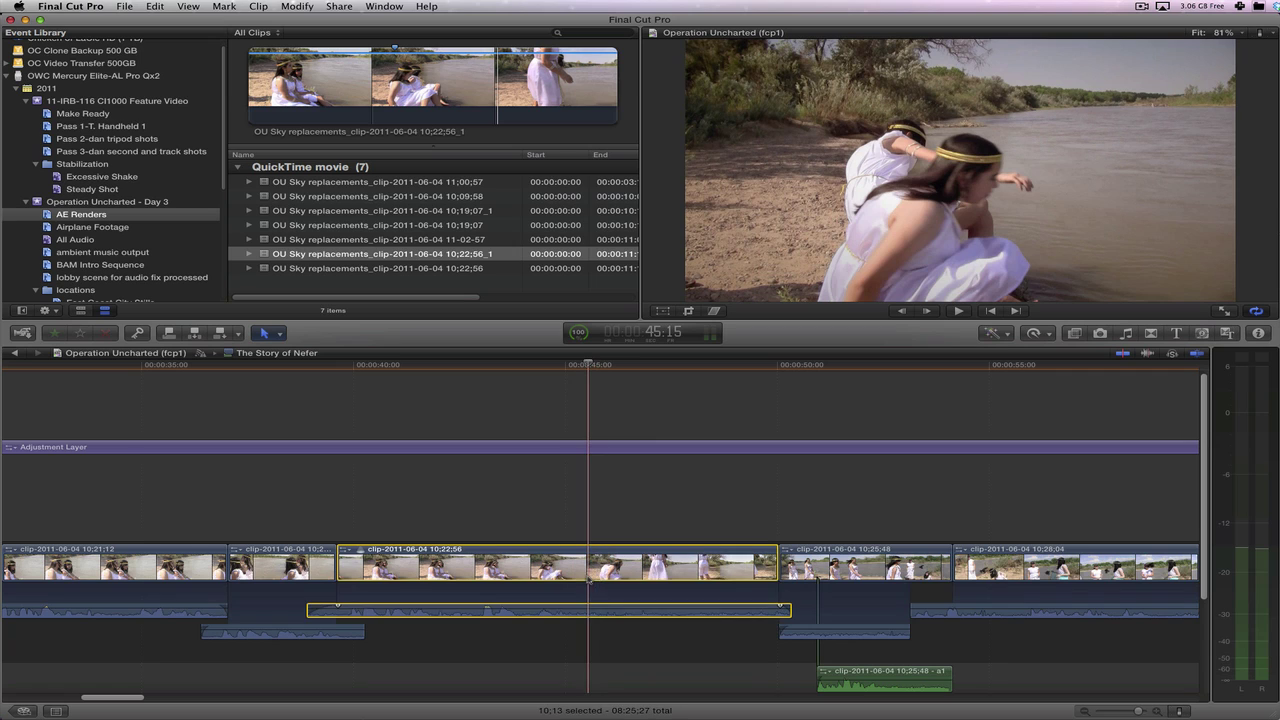
pyautogui.rightClick(588, 578)
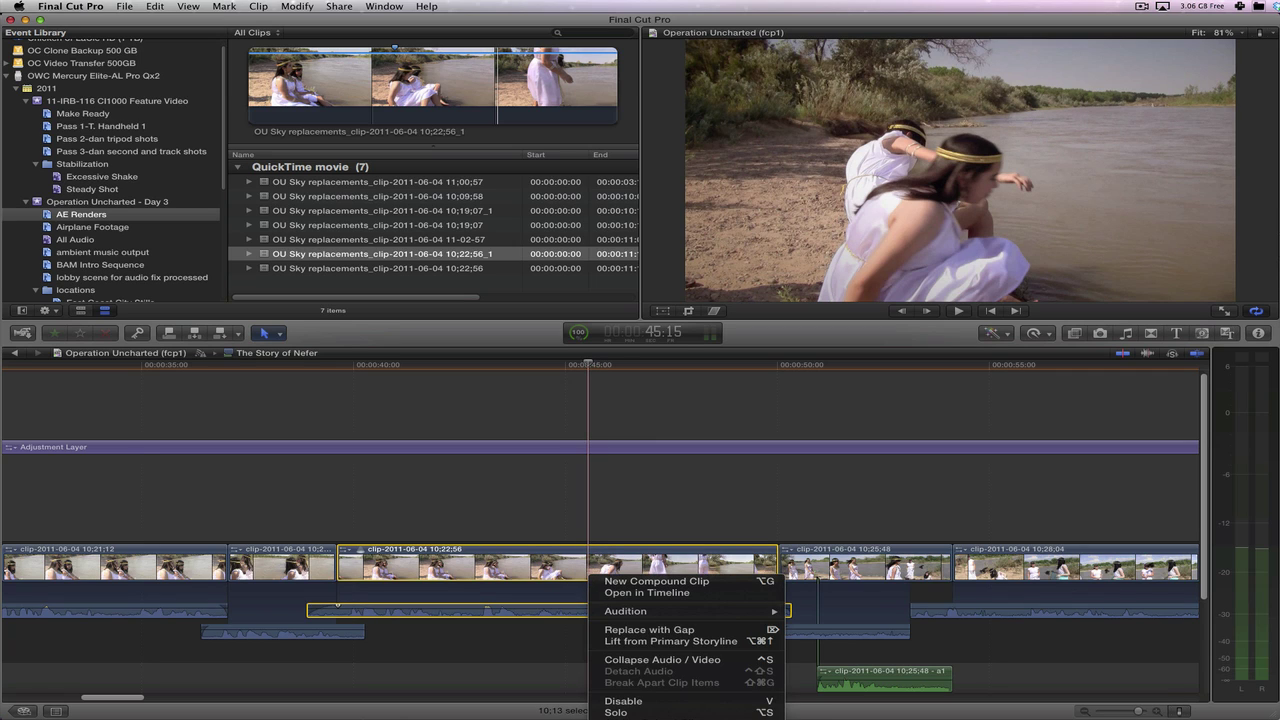
pyautogui.click(632, 520)
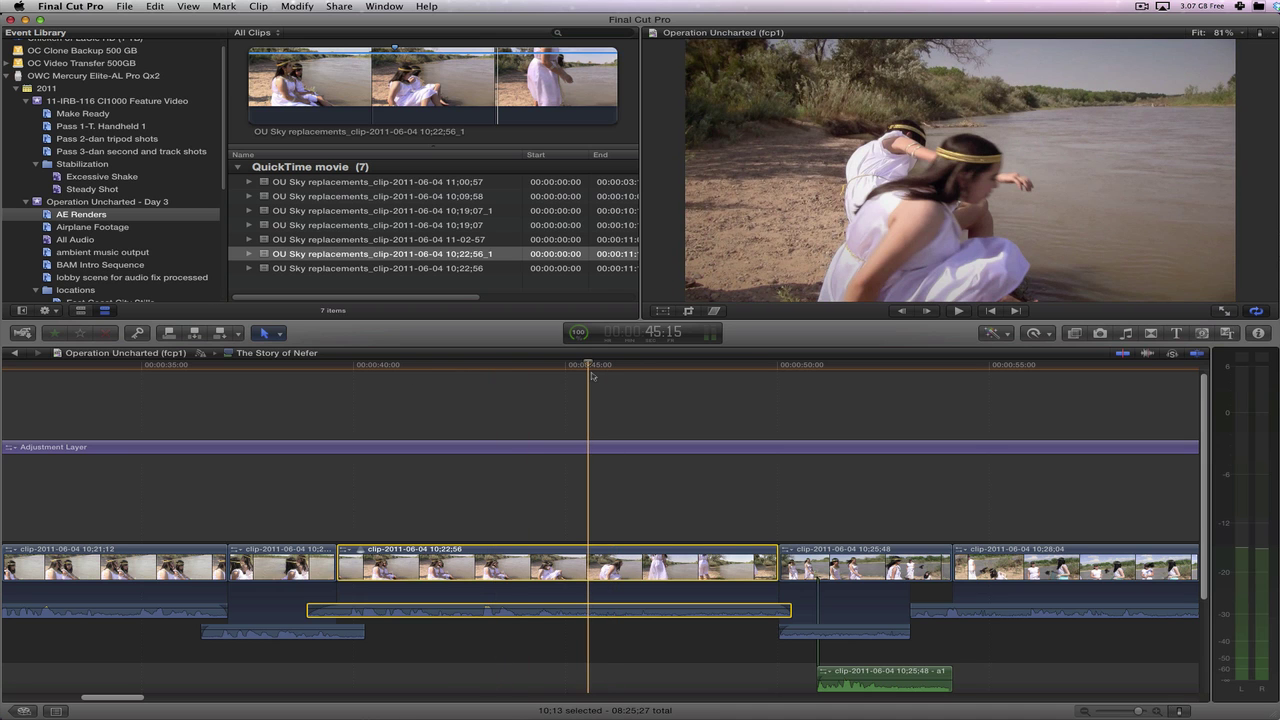
# With skimming off, scrub the playhead around 41:10–44:27, then park it on the shot's last frame before 50:01.
pyautogui.press('s')
pyautogui.click(557, 365)
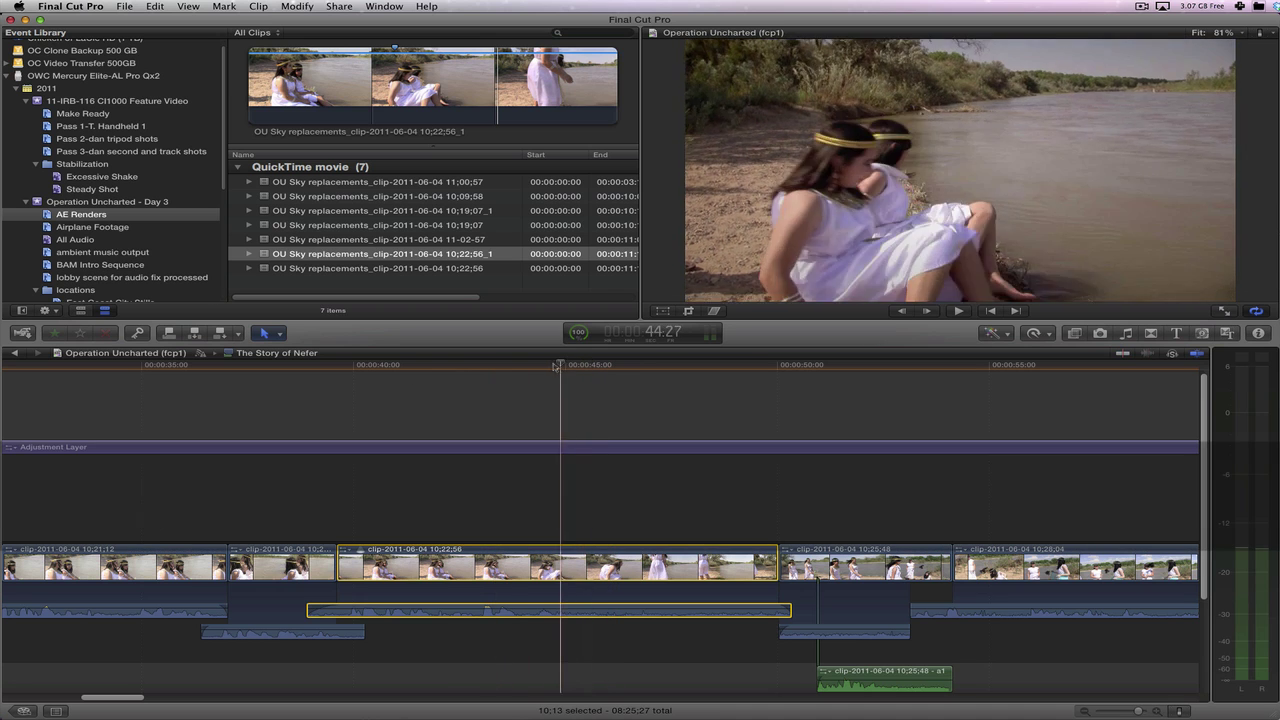
pyautogui.moveTo(557, 365); pyautogui.dragTo(485, 371)
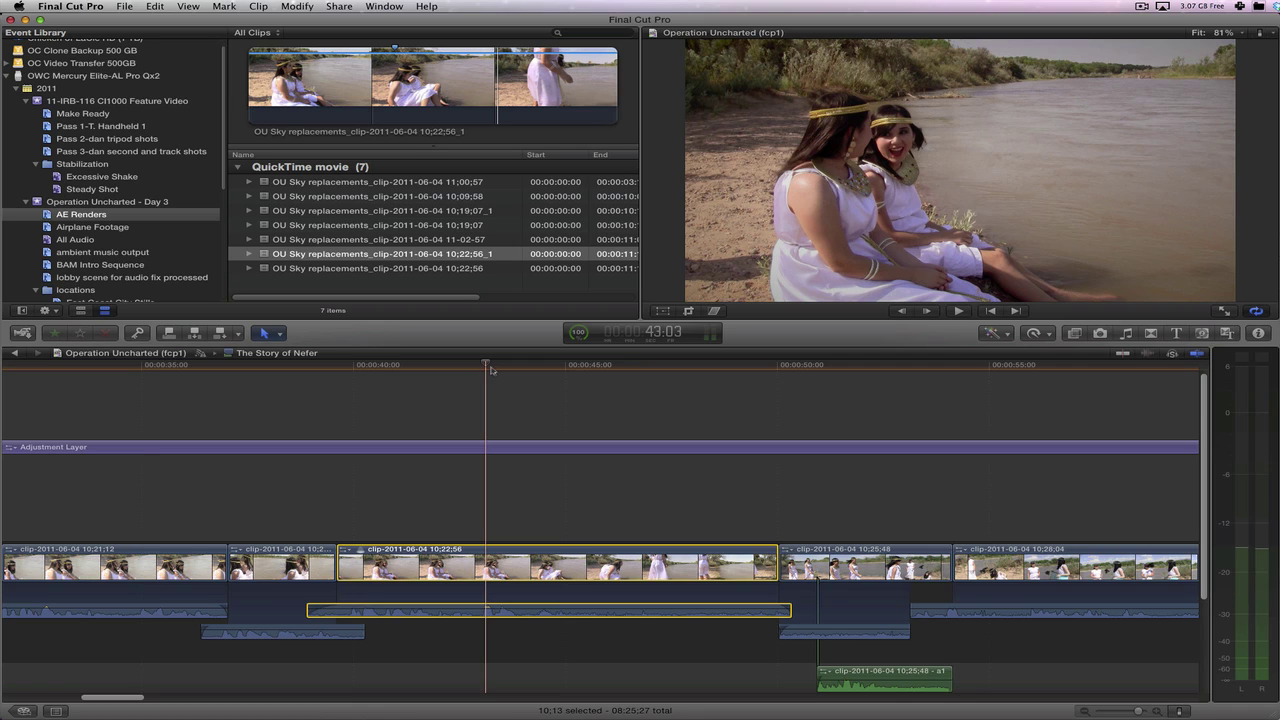
pyautogui.moveTo(487, 367); pyautogui.dragTo(766, 377)
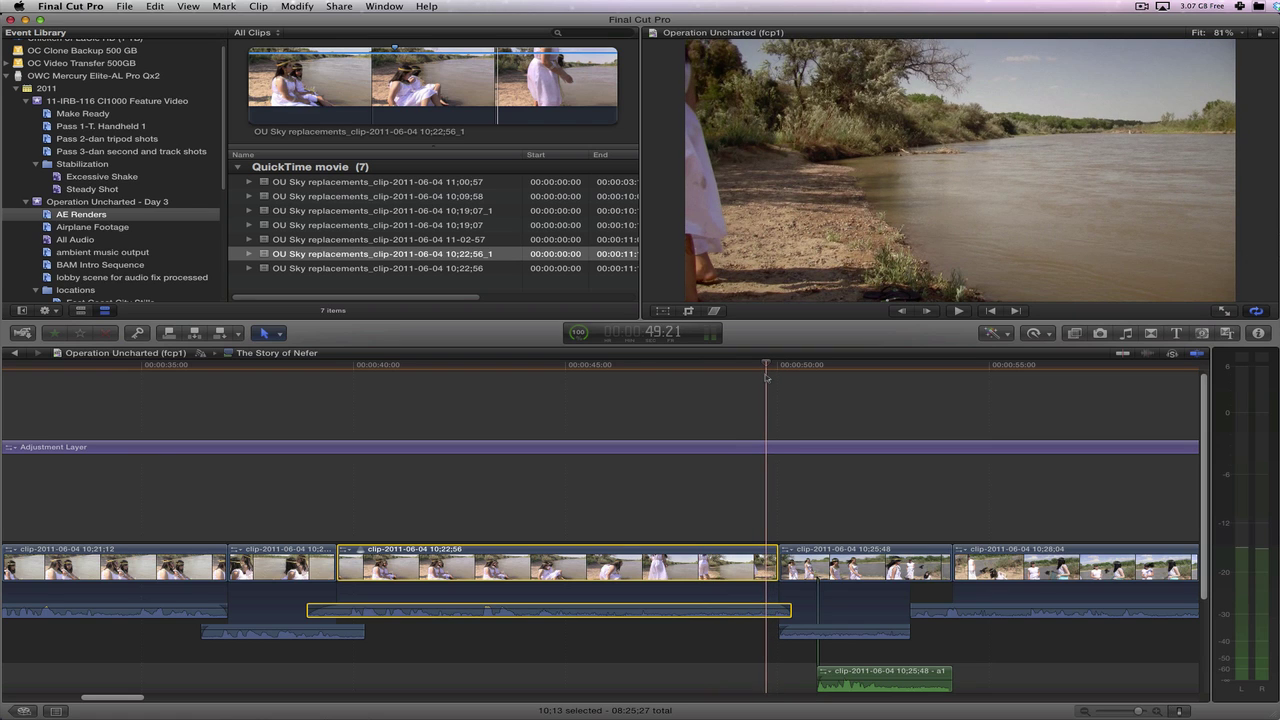
pyautogui.press('Down')
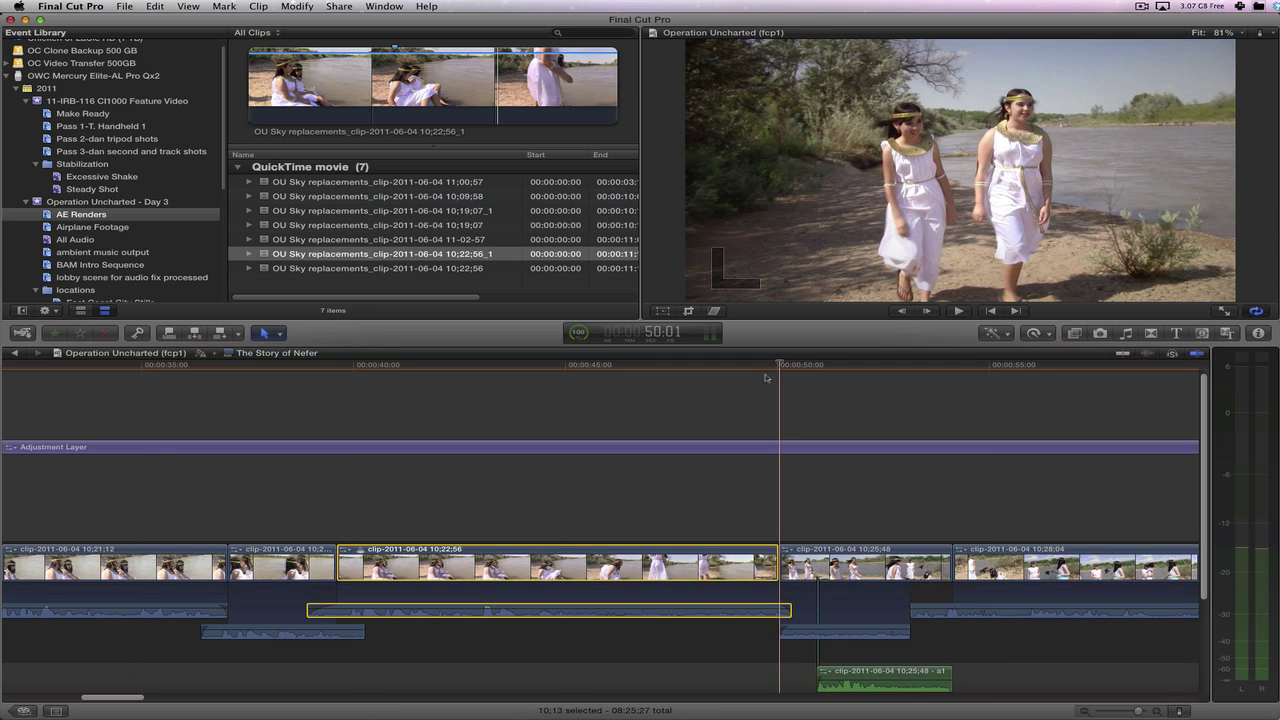
pyautogui.press('Left')
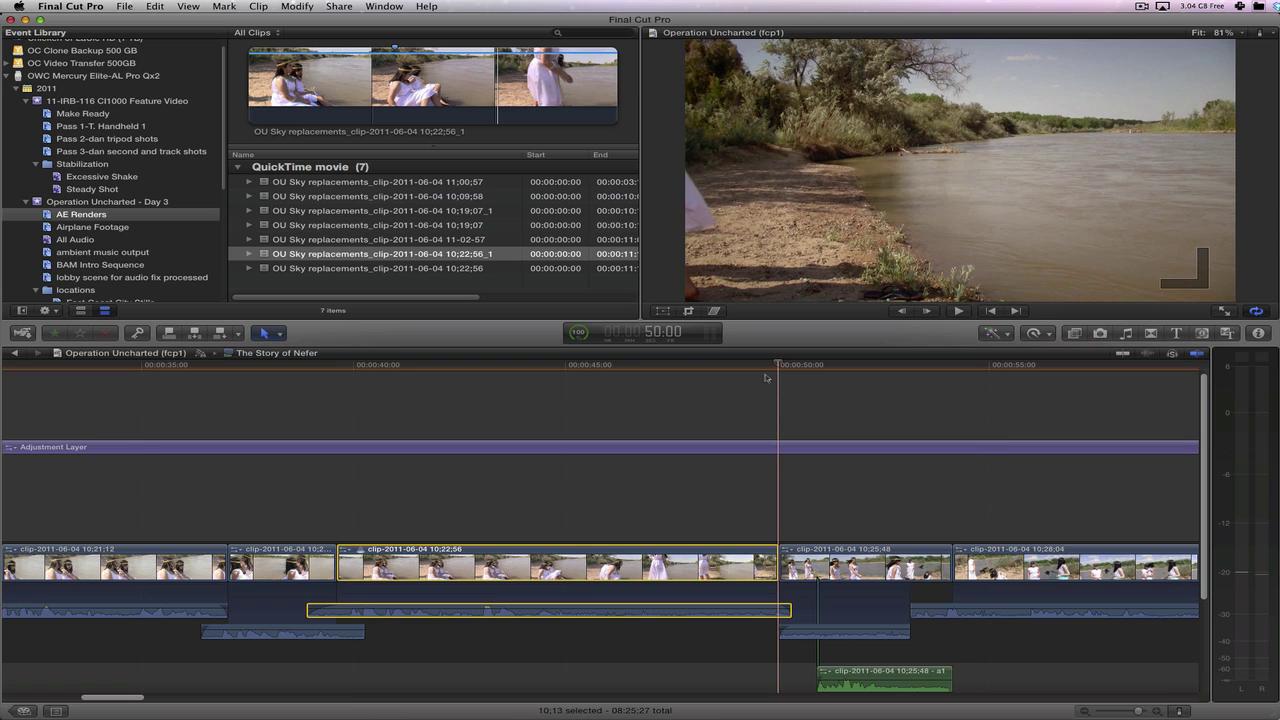
# Select the OU Sky replacements render in the browser, then return focus to the timeline.
pyautogui.press('super+1')
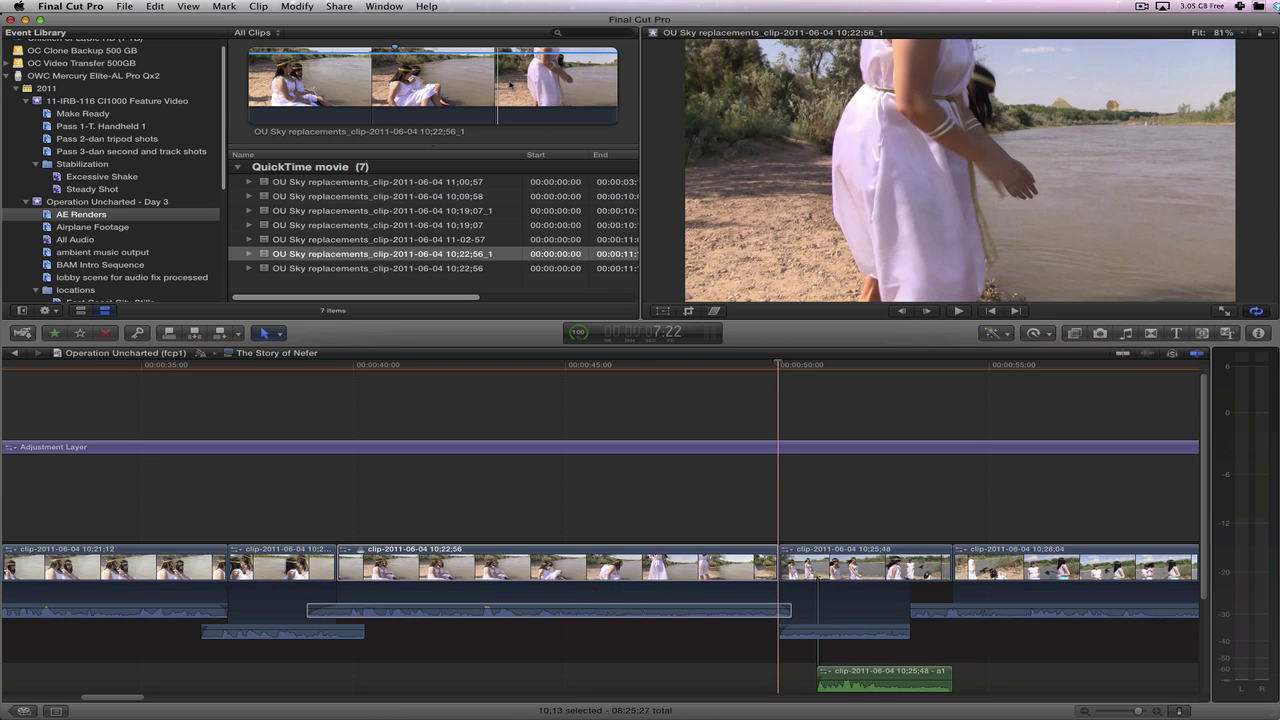
pyautogui.click(584, 83)
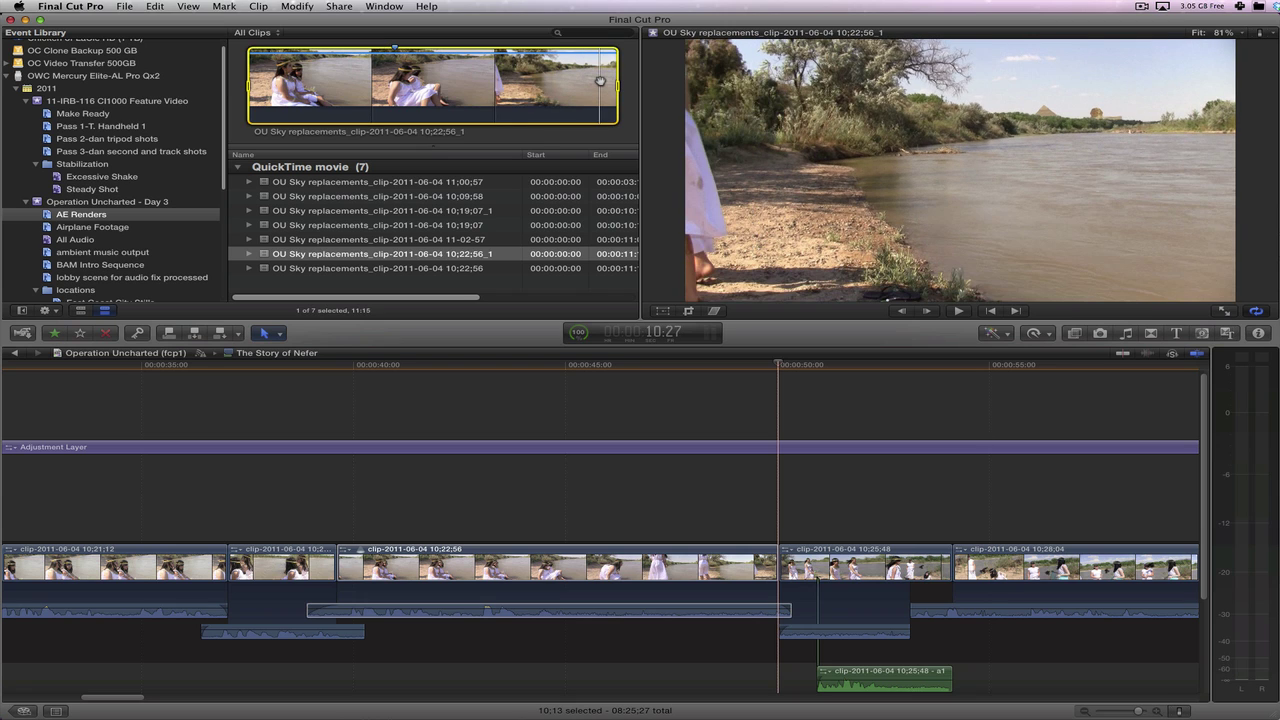
pyautogui.press('Right')
pyautogui.press('Right')
pyautogui.press('Right')
pyautogui.press('Right')
pyautogui.press('Right')
pyautogui.press('Right')
pyautogui.press('Right')
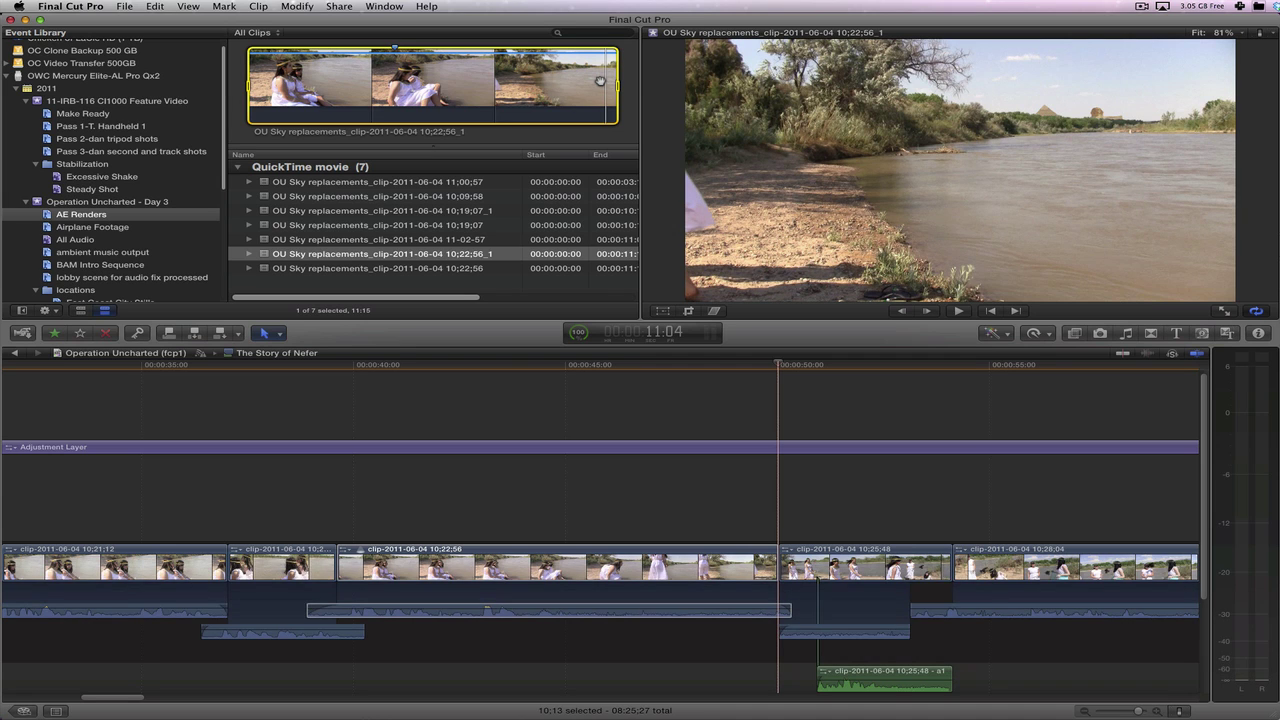
pyautogui.press('super+1')
pyautogui.press('super+2')
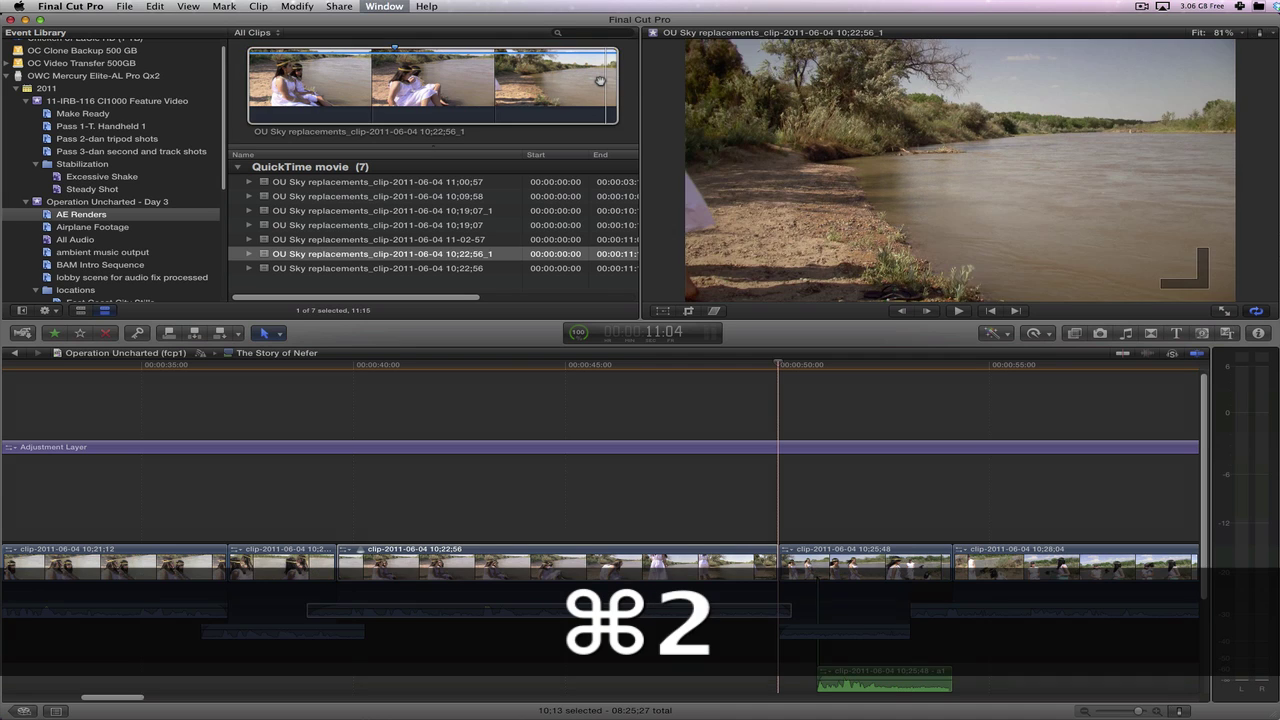
pyautogui.press('super+1')
pyautogui.press('super+2')
pyautogui.press('super+1')
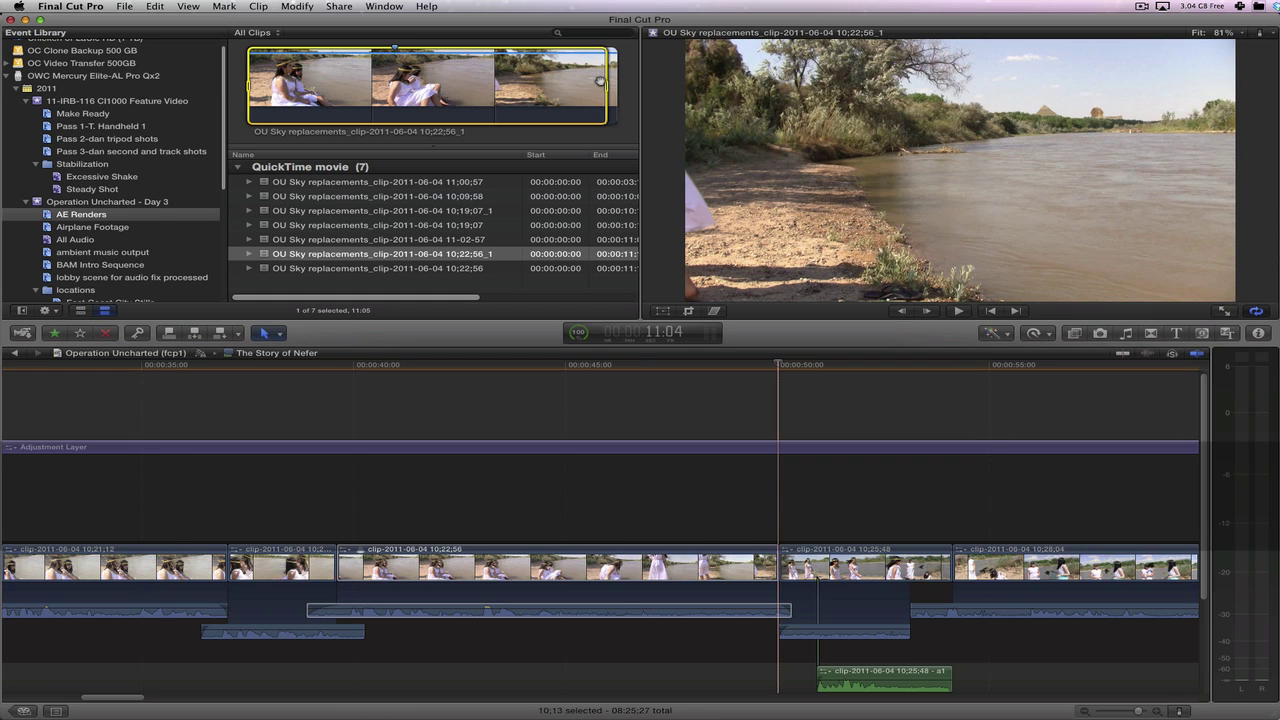
pyautogui.press('super+2')
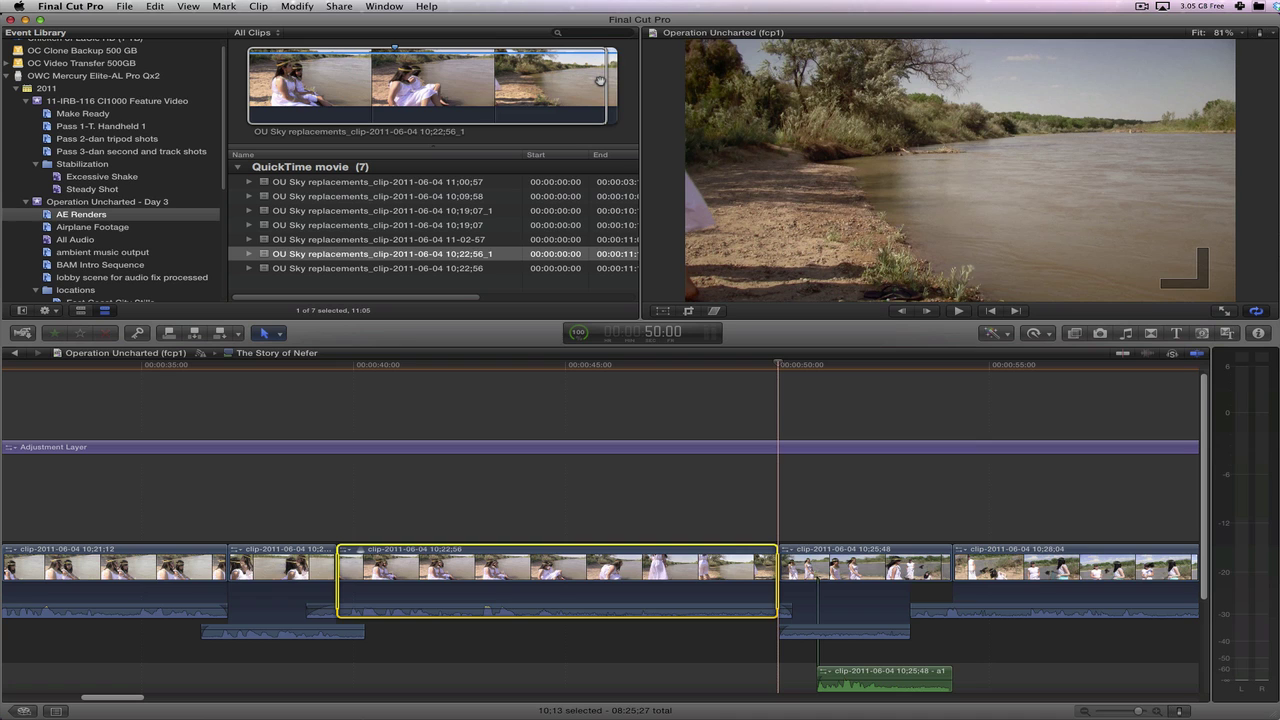
# Connect the sky render above the 10;22;56 shot and move the playhead back to about 42:24.
pyautogui.click(172, 334)
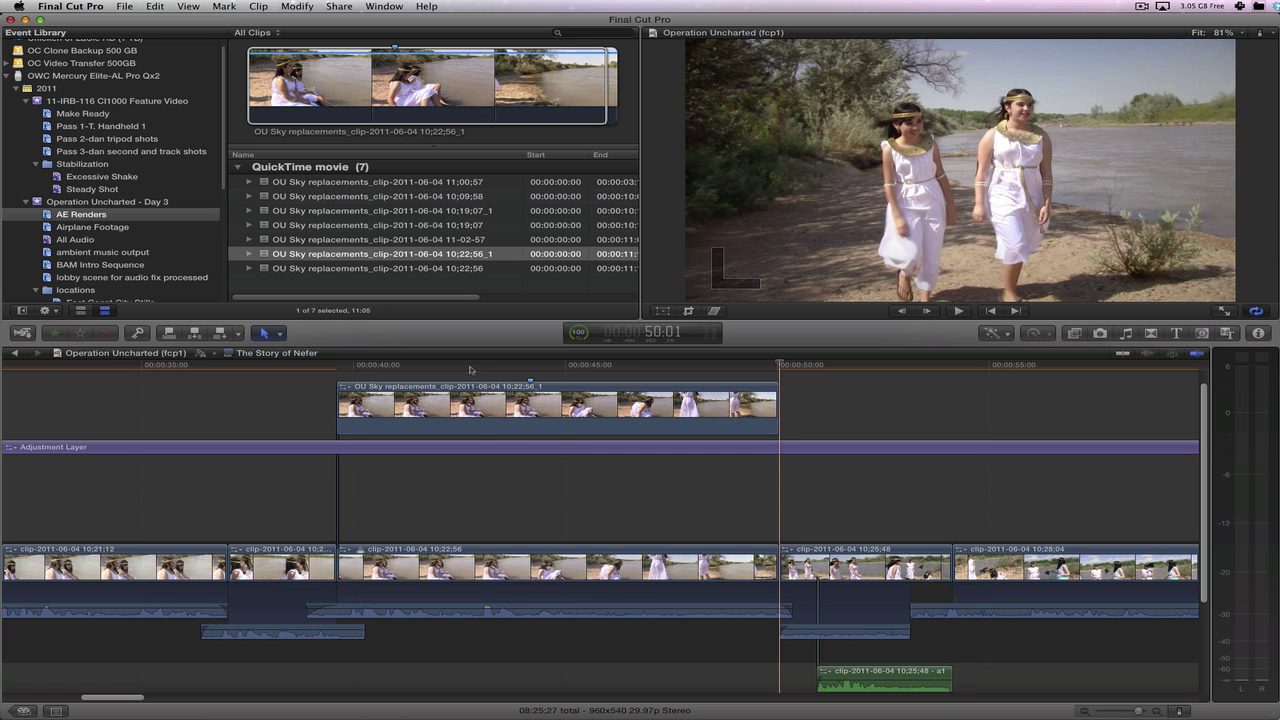
pyautogui.click(471, 369)
# Play back the connected render to review it, then undo the connect edit.
pyautogui.press('space')
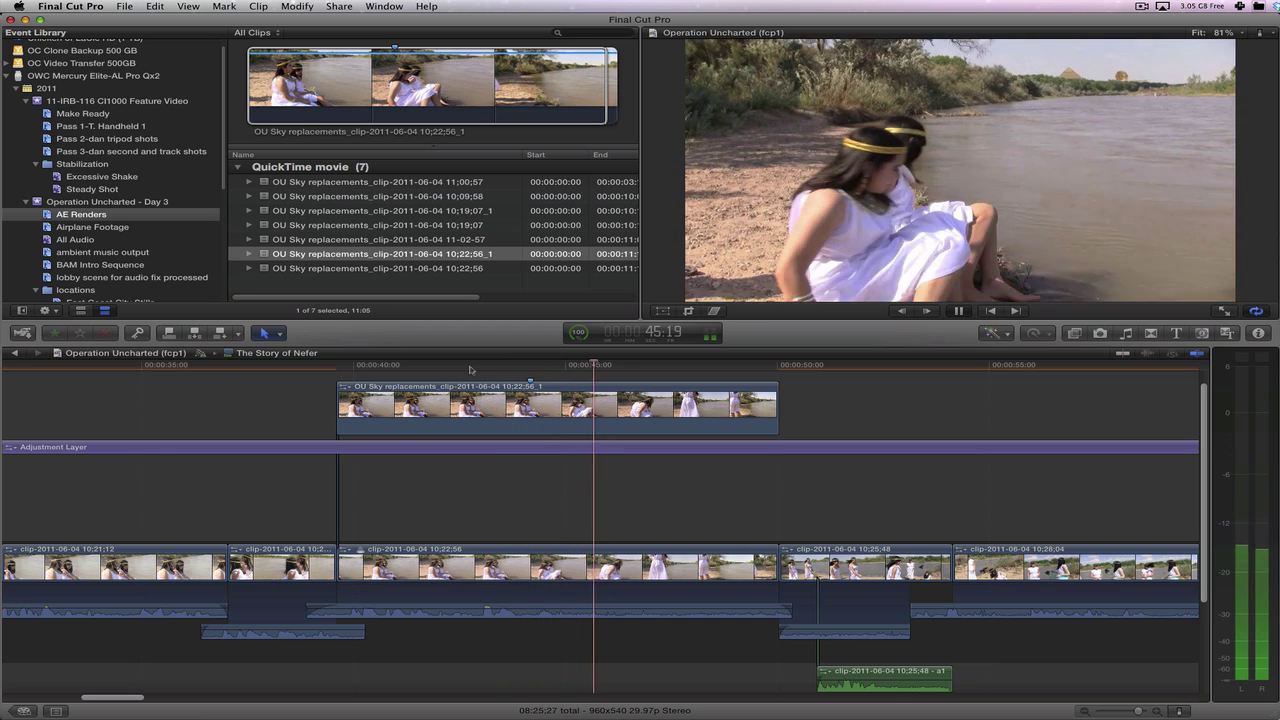
pyautogui.press('space')
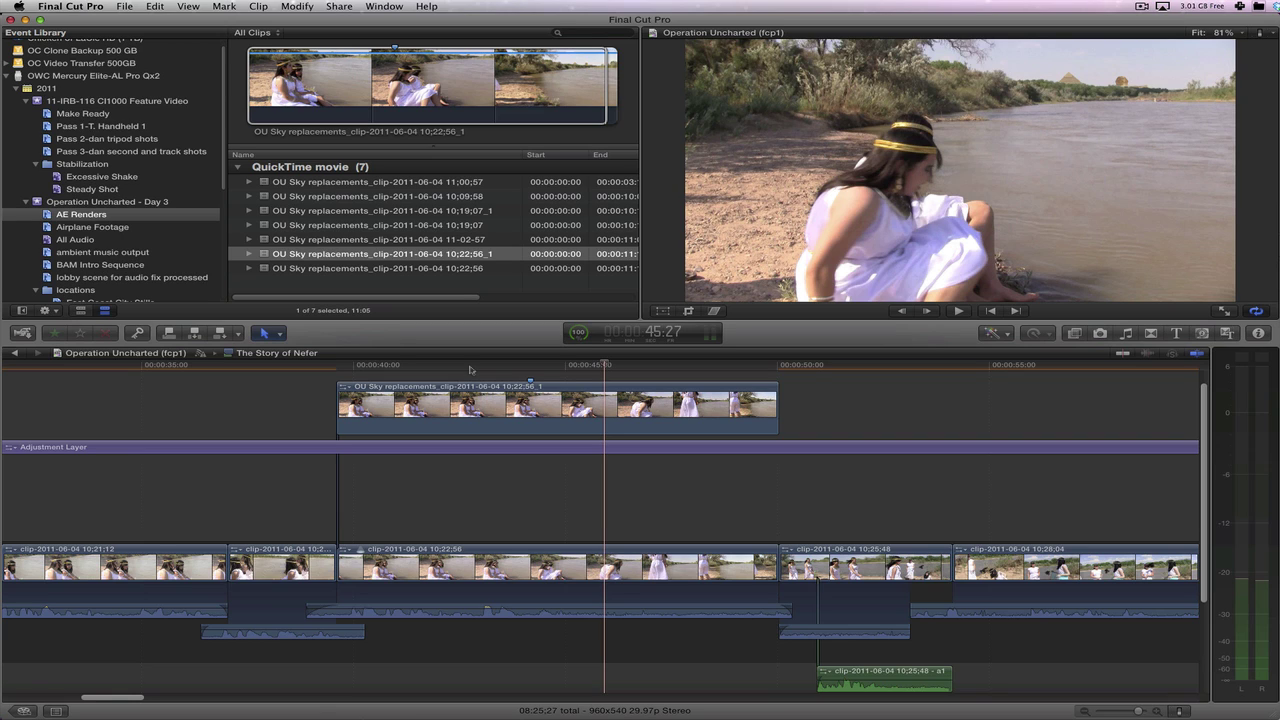
pyautogui.press('super+z')
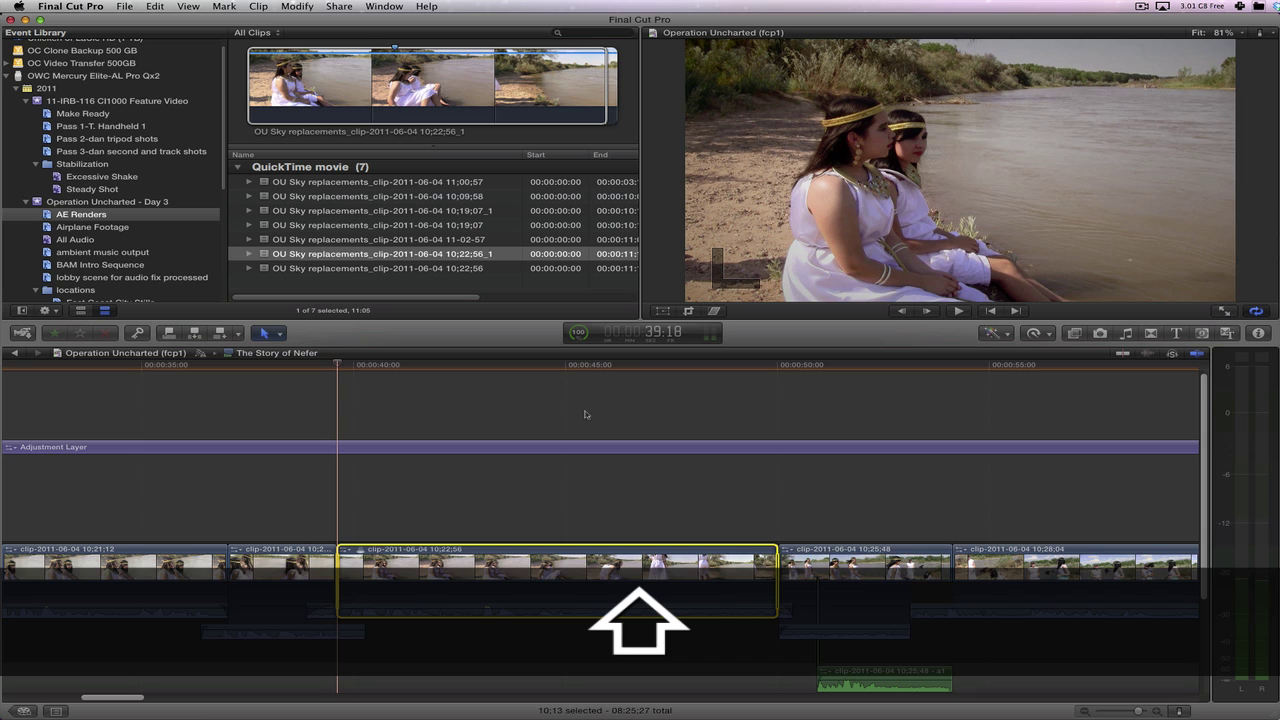
pyautogui.press('q')
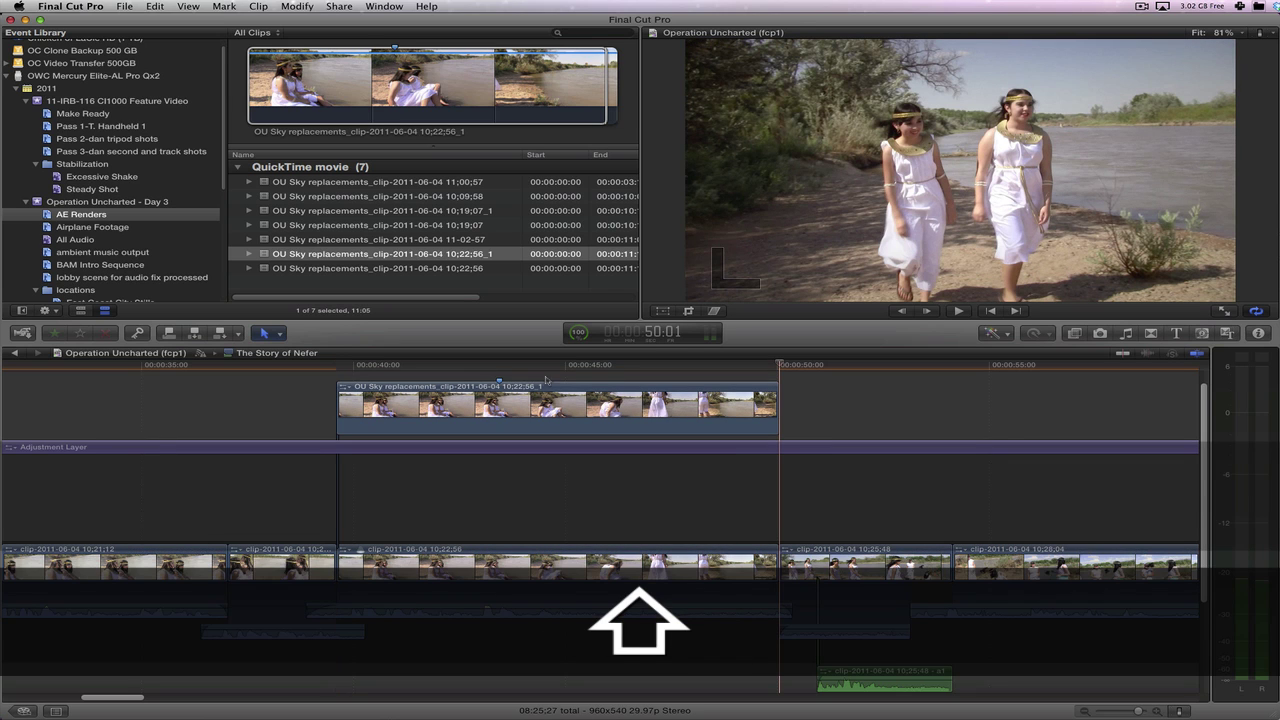
pyautogui.click(474, 368)
pyautogui.press('space')
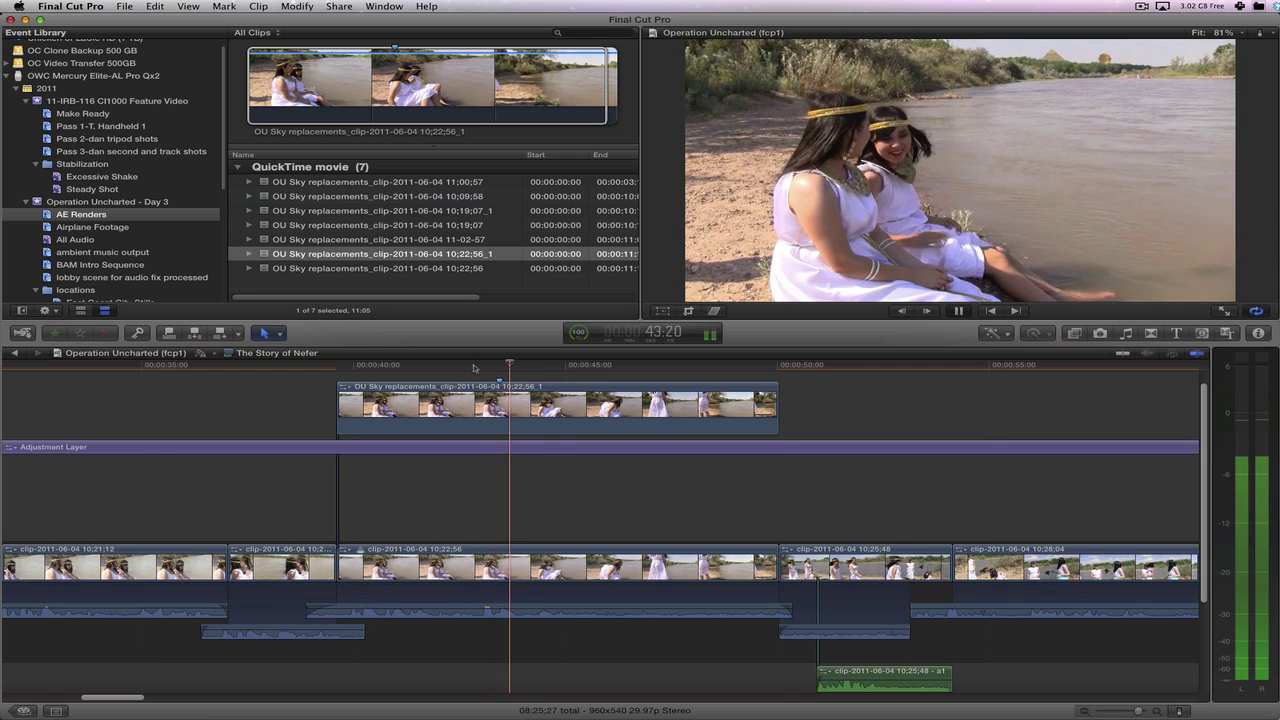
pyautogui.press('space')
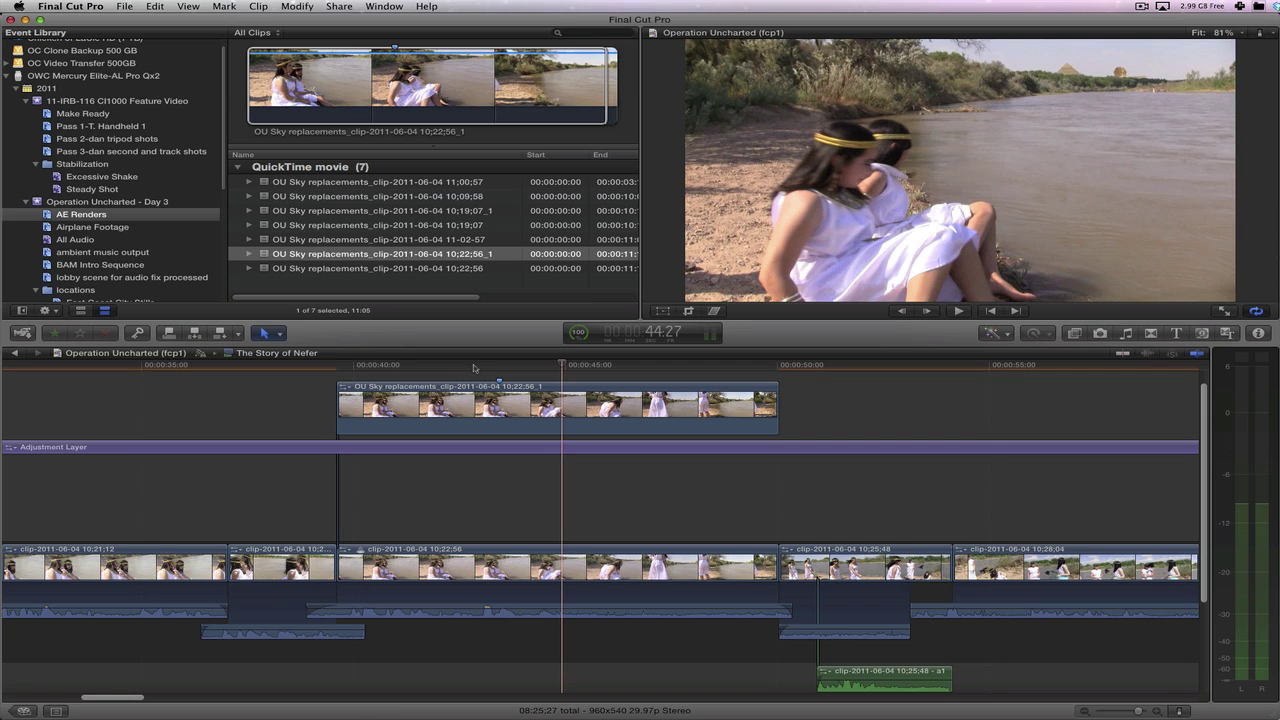
# Select the connected OU Sky replacements clip above the storyline and delete it.
pyautogui.click(530, 386)
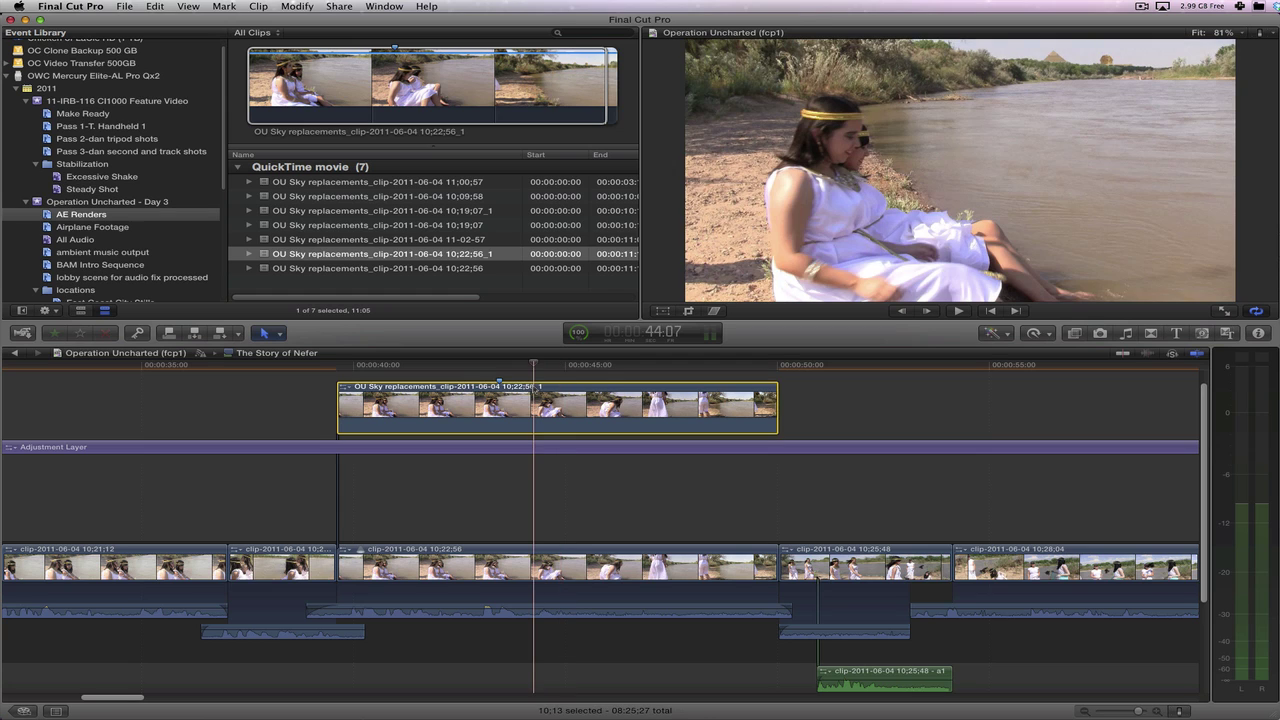
pyautogui.press('Delete')
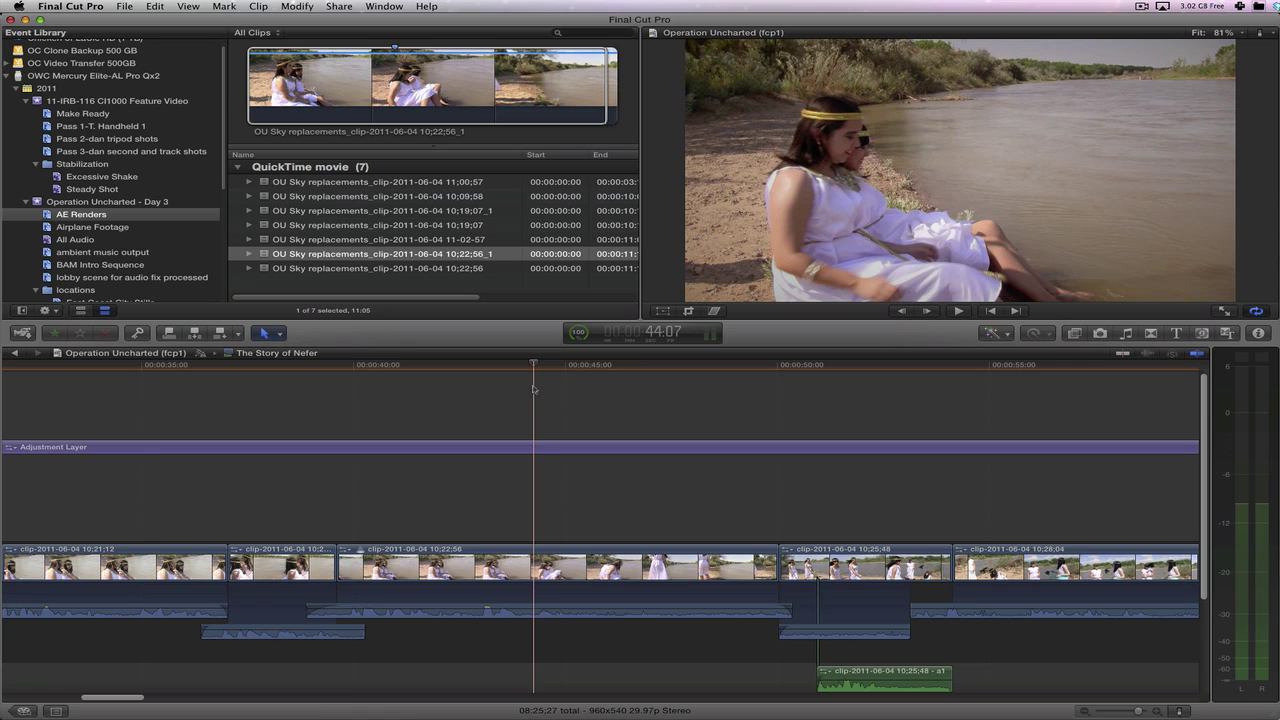
pyautogui.moveTo(556, 562)
# Collapse and re-expand clip 10;22;56's audio, then finalize its audition.
pyautogui.click(556, 562)
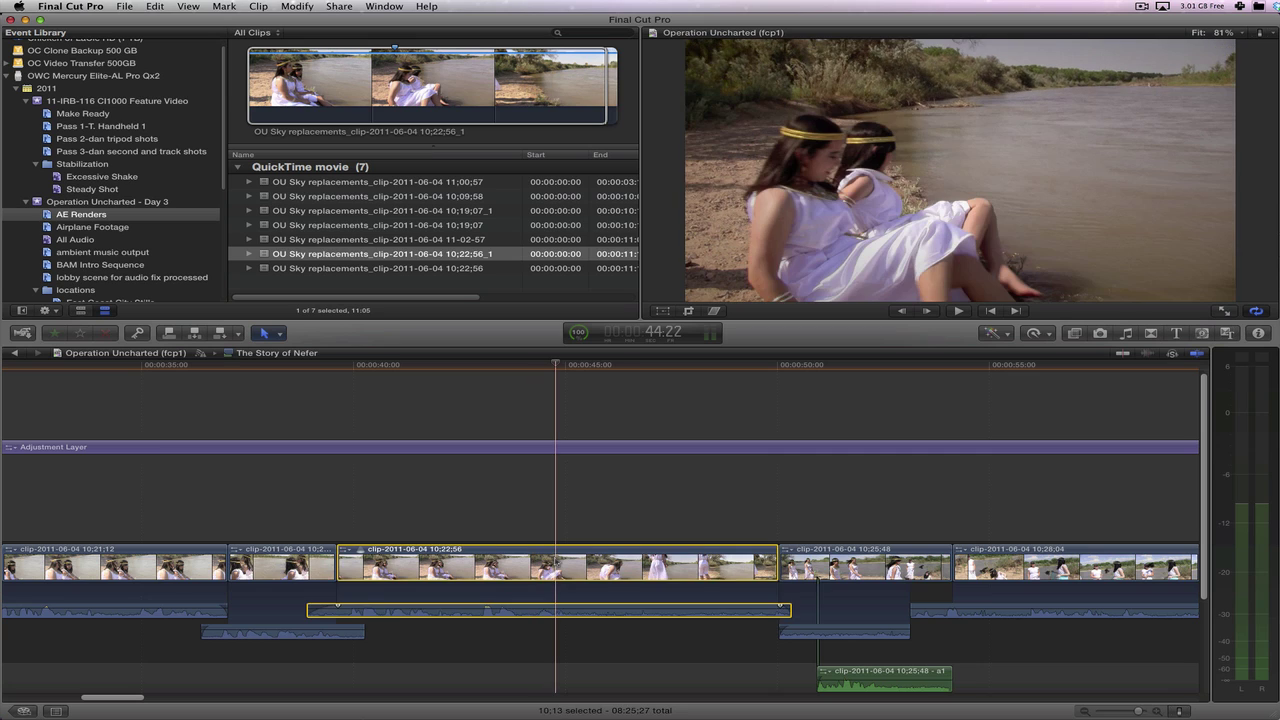
pyautogui.rightClick(567, 549)
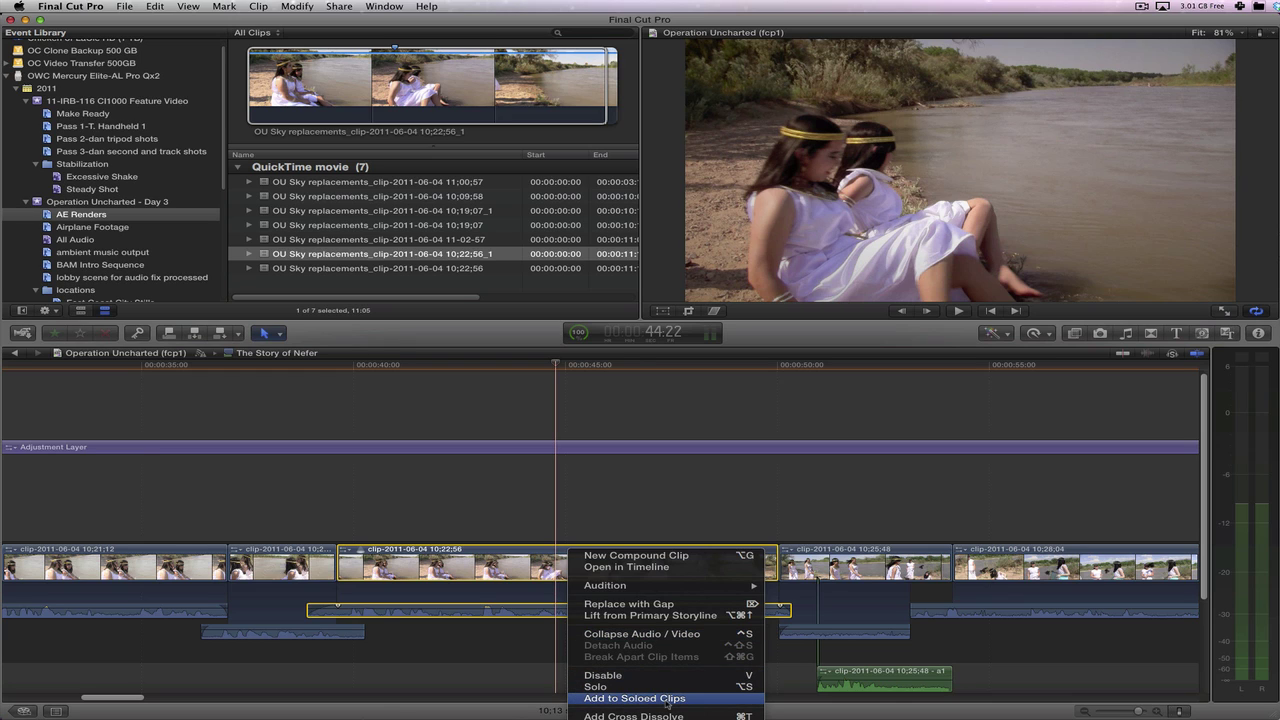
pyautogui.click(662, 634)
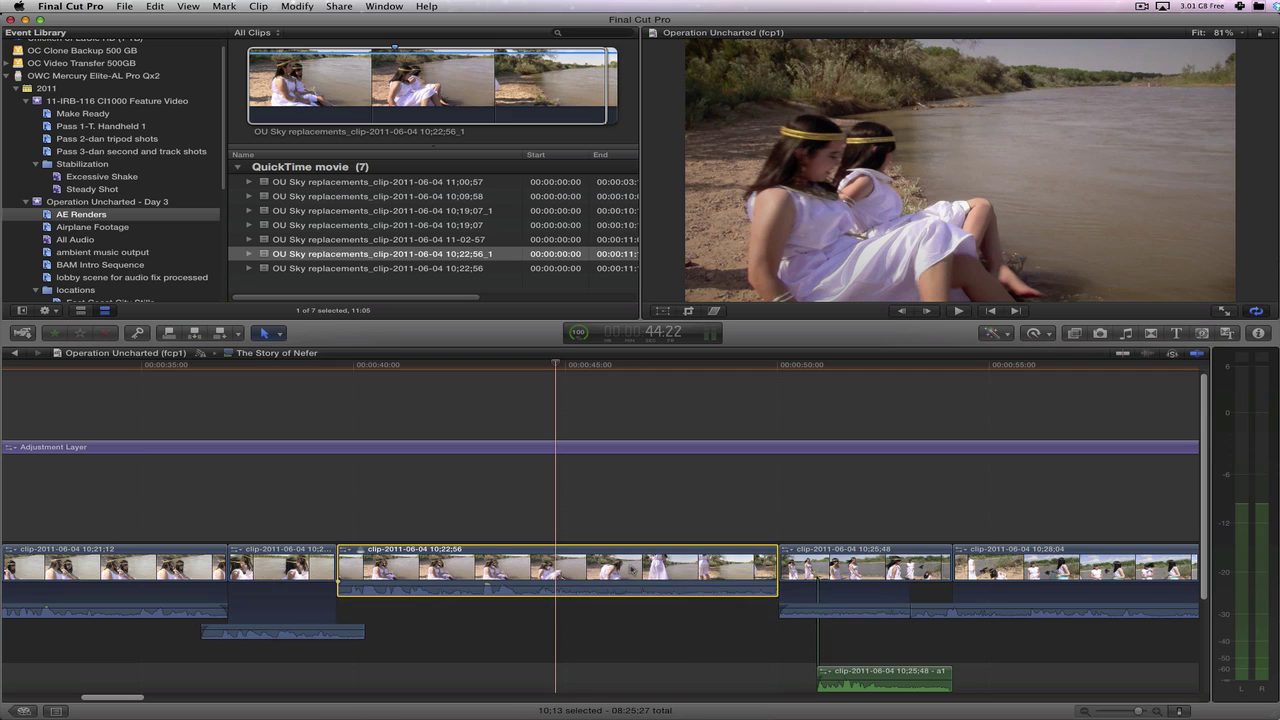
pyautogui.rightClick(630, 567)
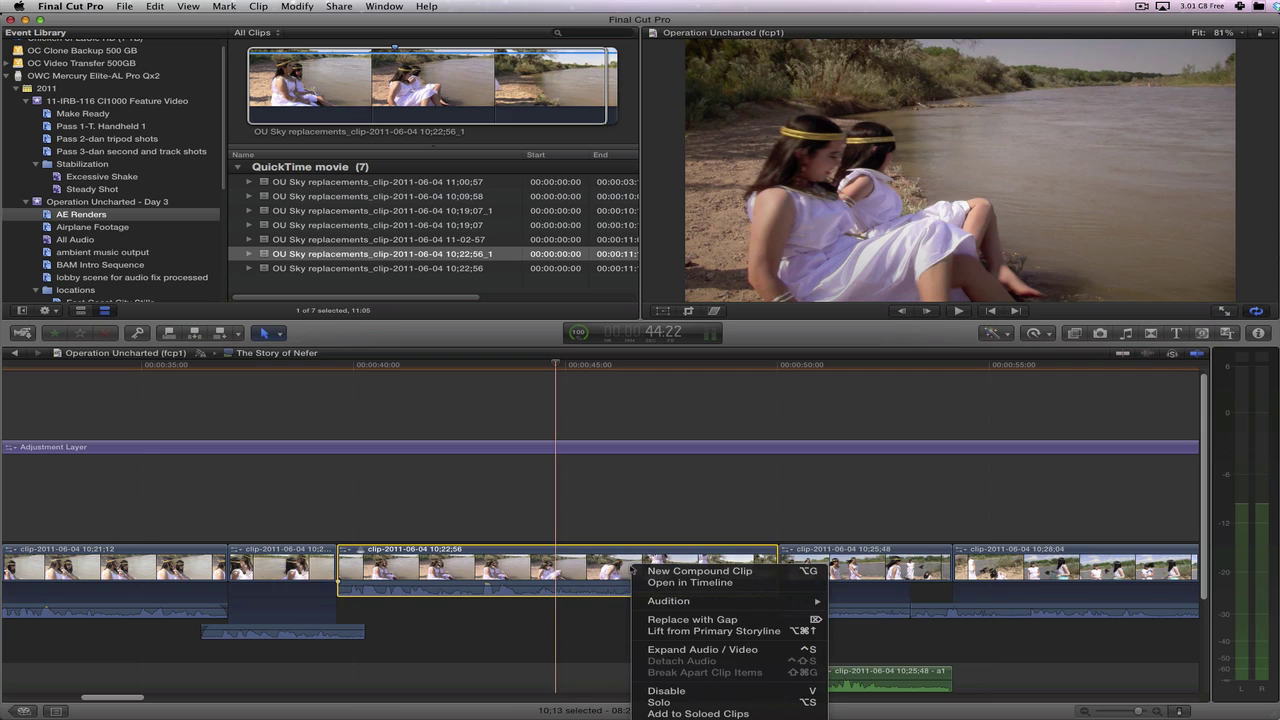
pyautogui.click(706, 650)
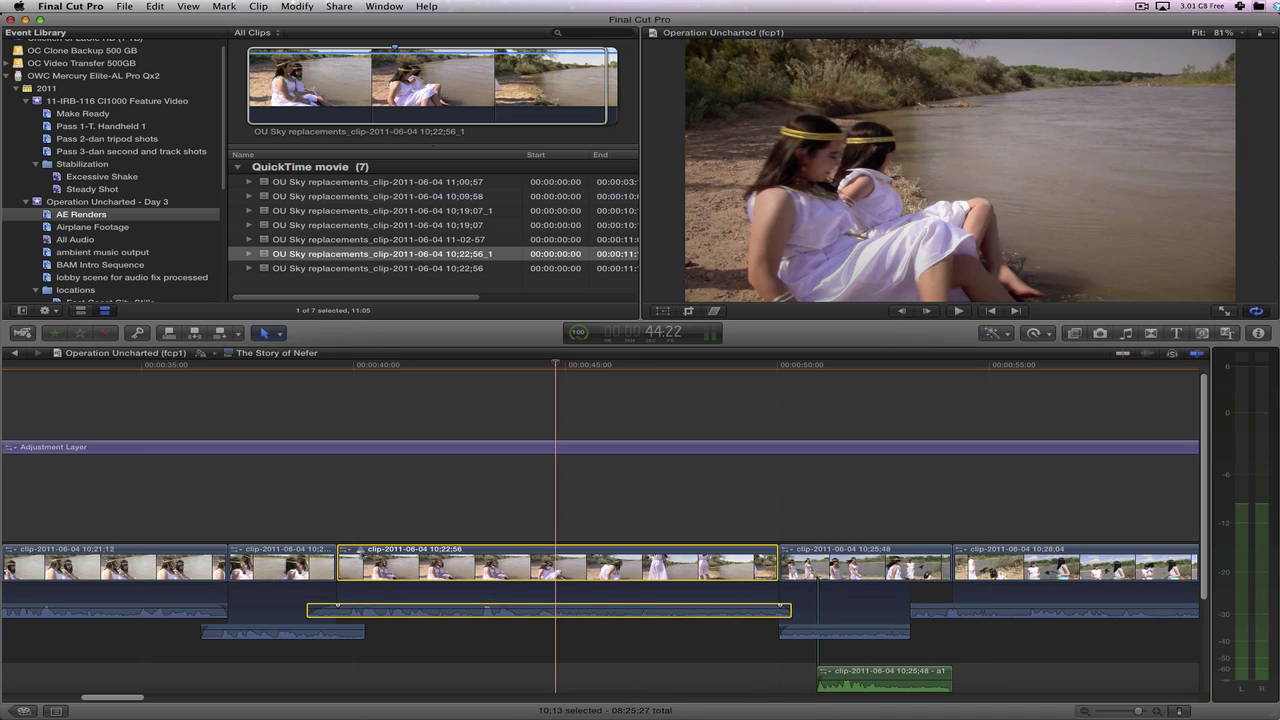
pyautogui.rightClick(581, 567)
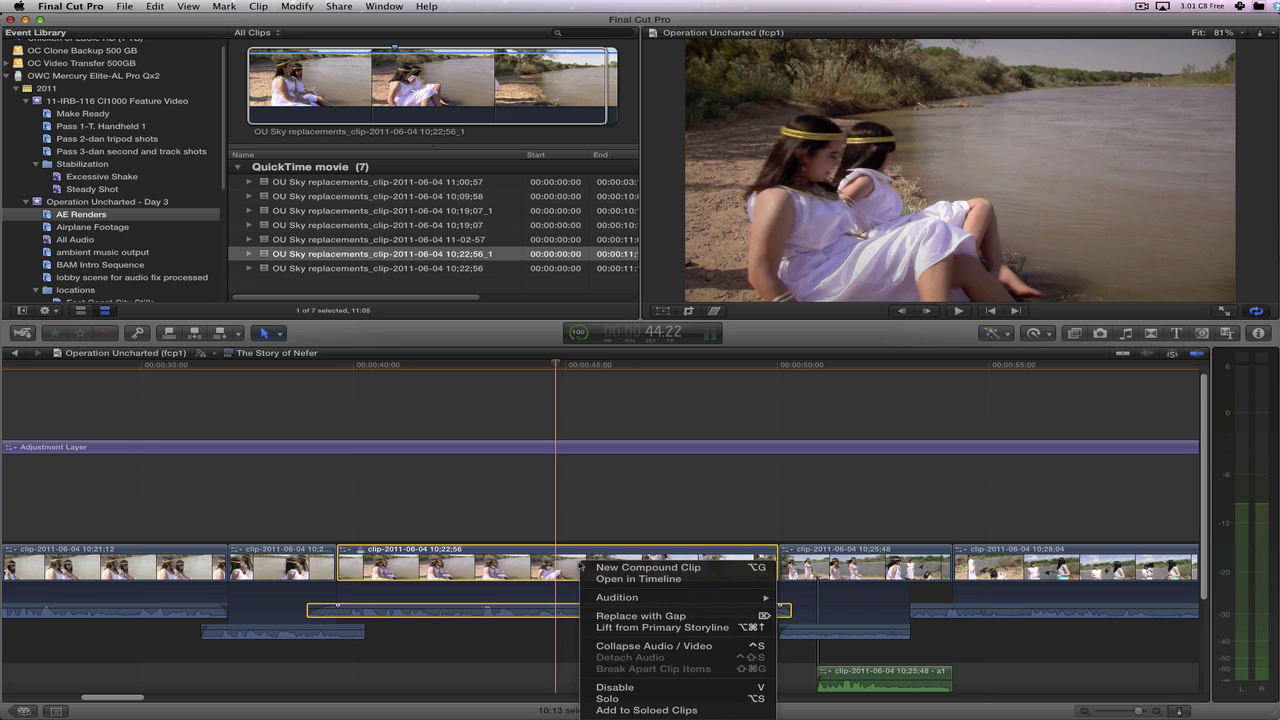
pyautogui.moveTo(620, 600)
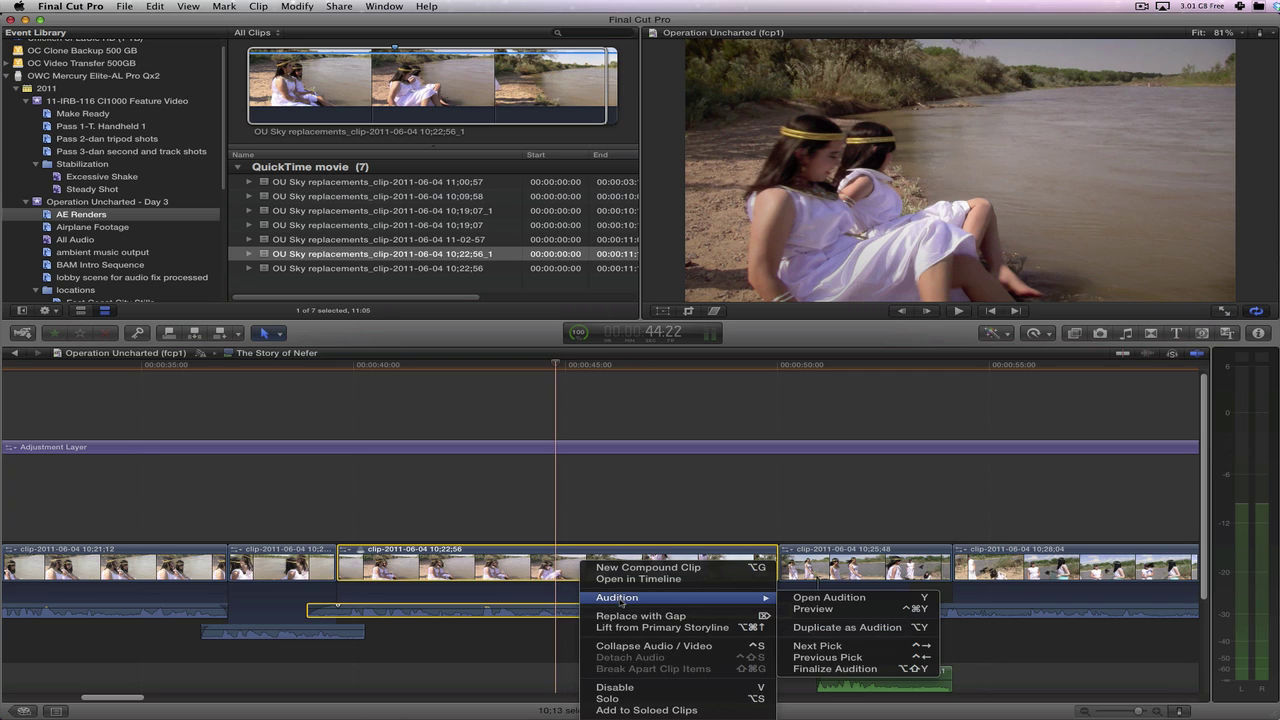
pyautogui.click(892, 669)
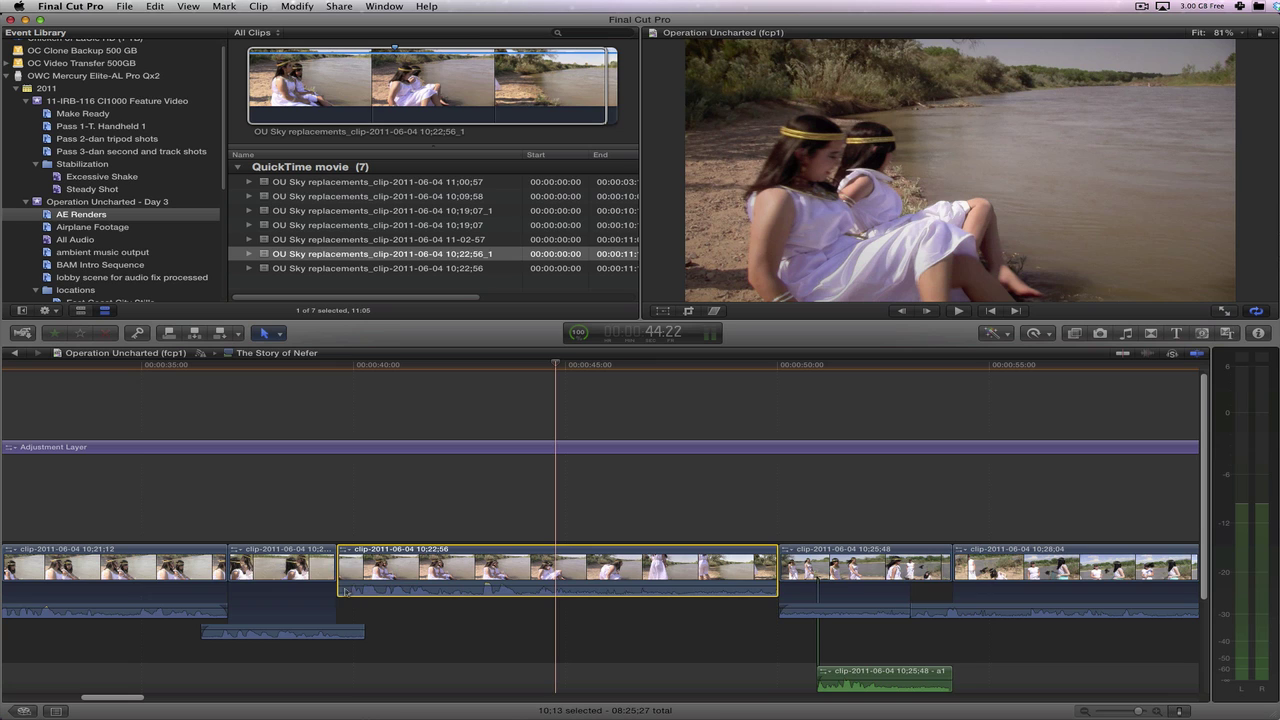
# Reselect clip 10;22;56 and detach its audio into a separate clip below the storyline.
pyautogui.click(602, 630)
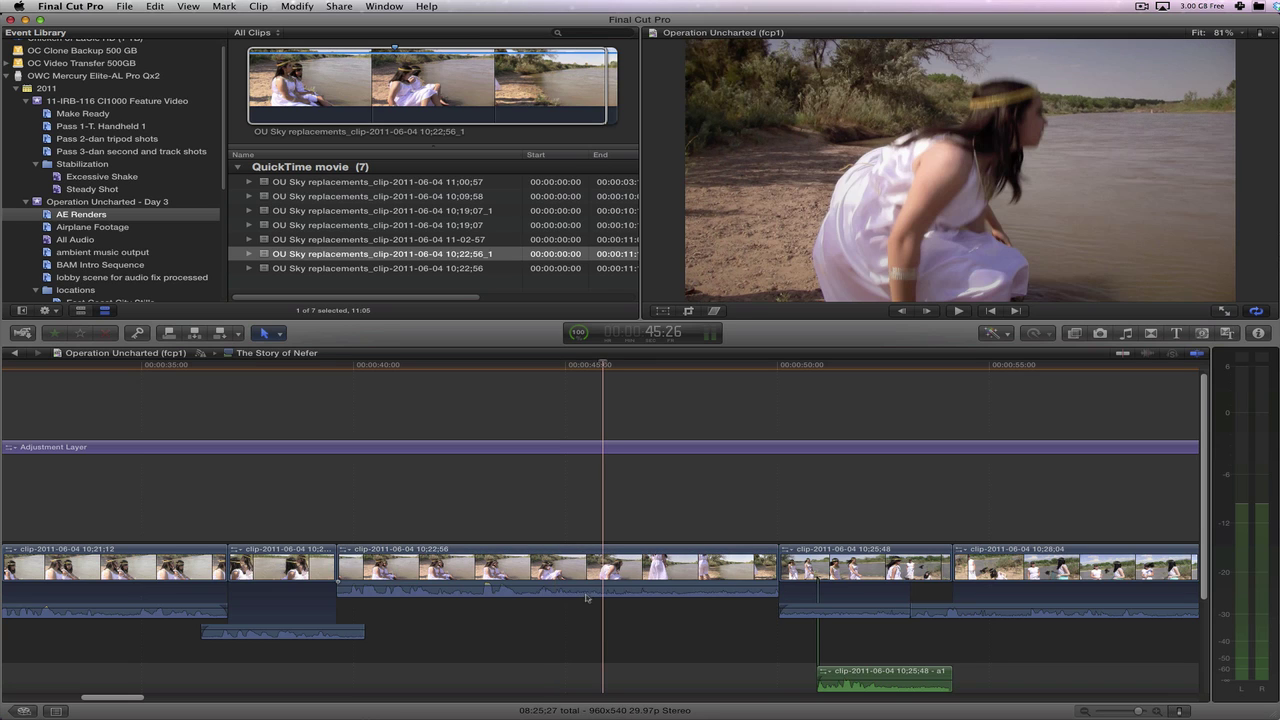
pyautogui.doubleClick(585, 596)
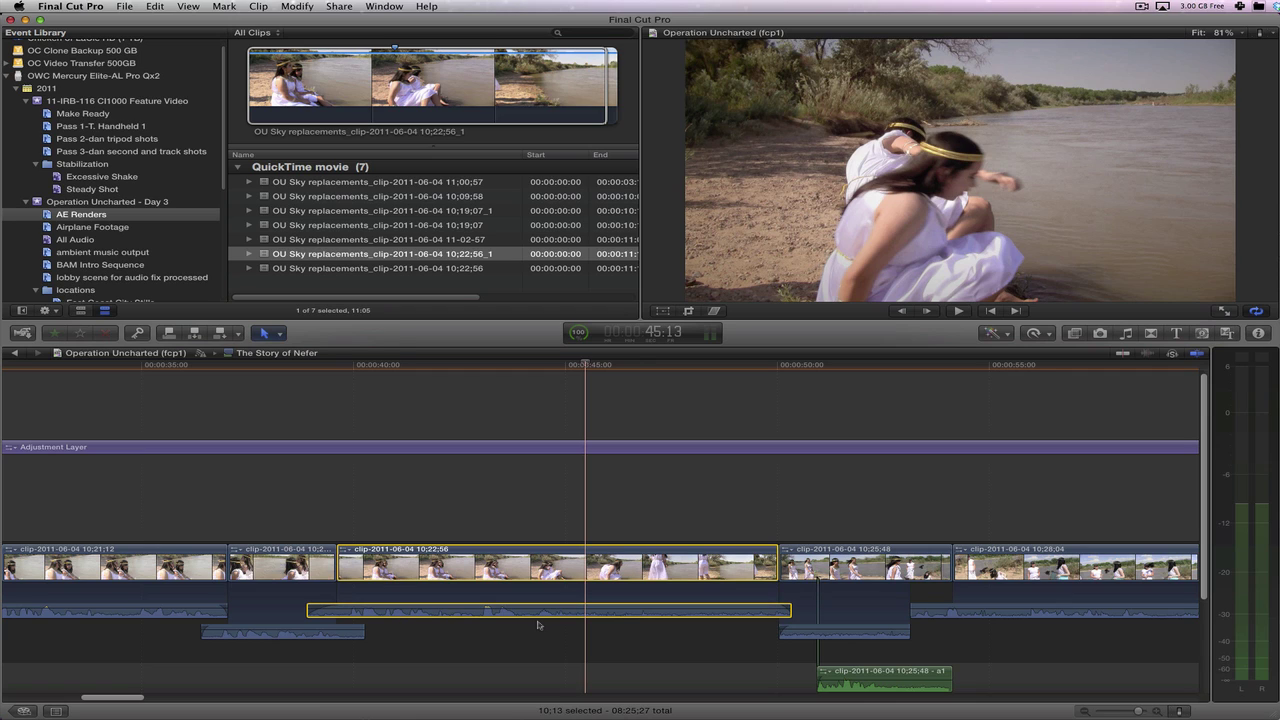
pyautogui.rightClick(558, 575)
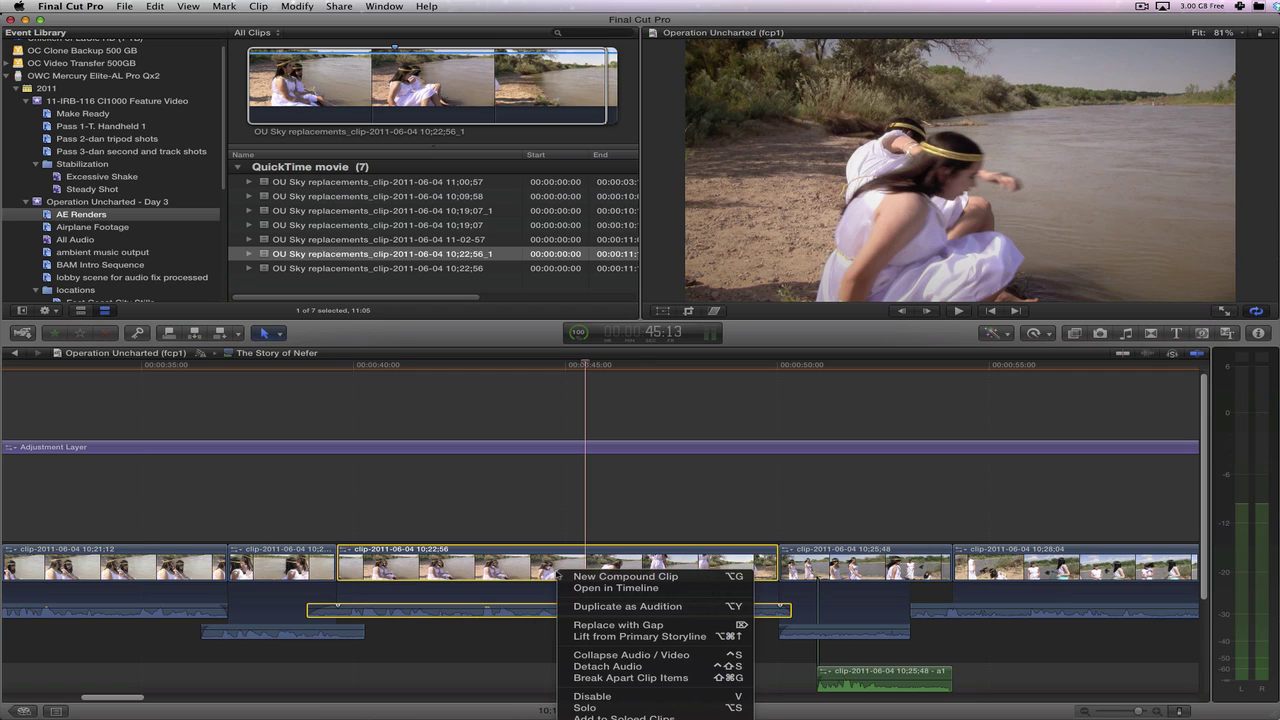
pyautogui.click(634, 667)
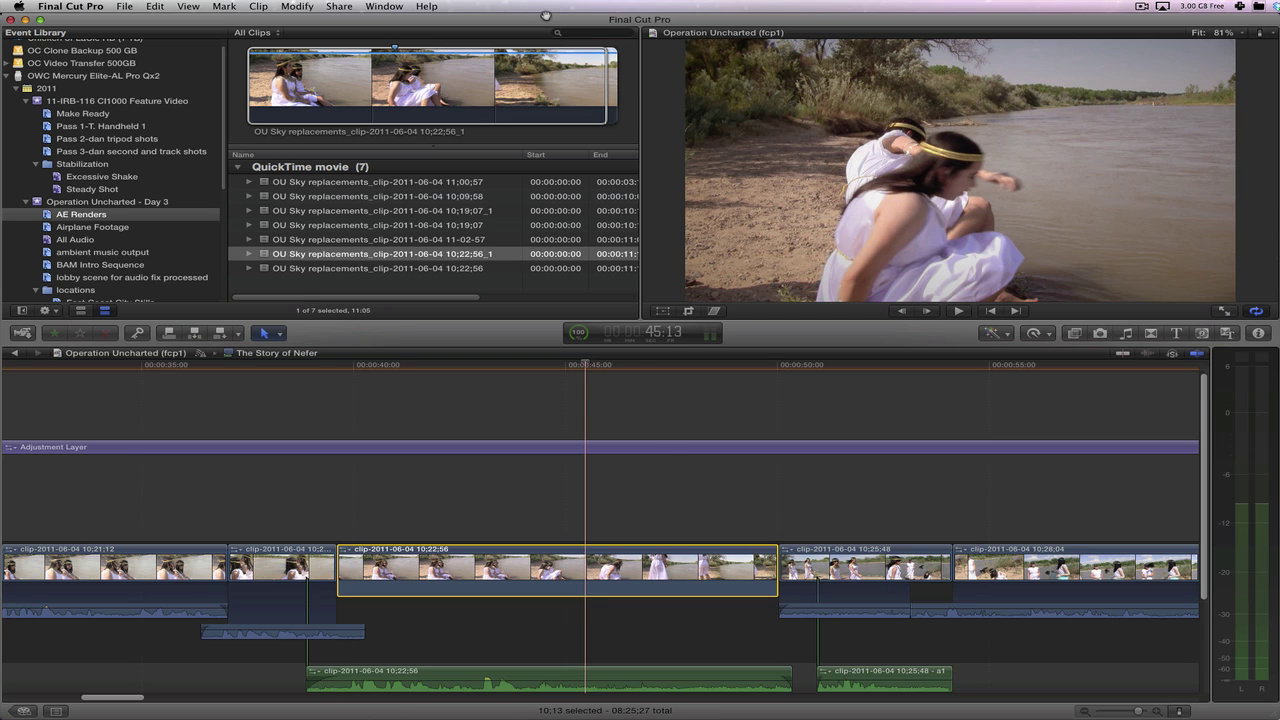
pyautogui.press('super+1')
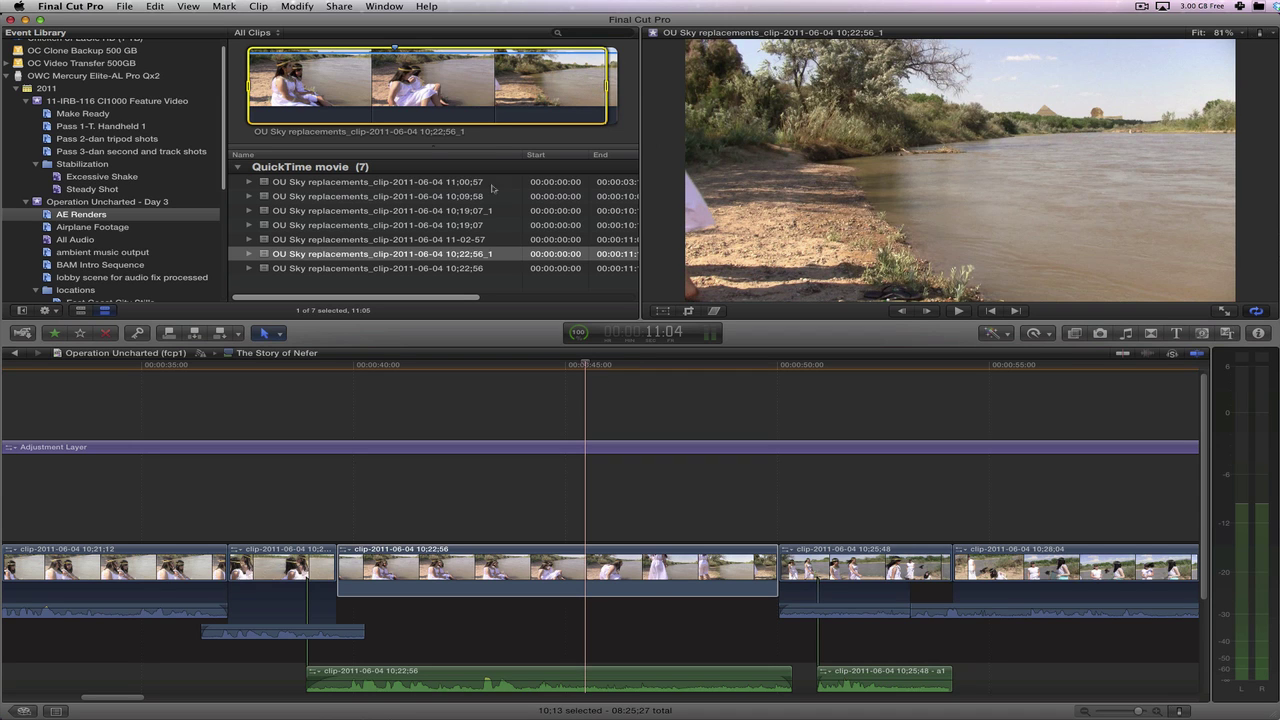
# Drop the sky render onto clip 10;22;56 with Replace and add to Audition, then play from about 40 seconds.
pyautogui.click(537, 565)
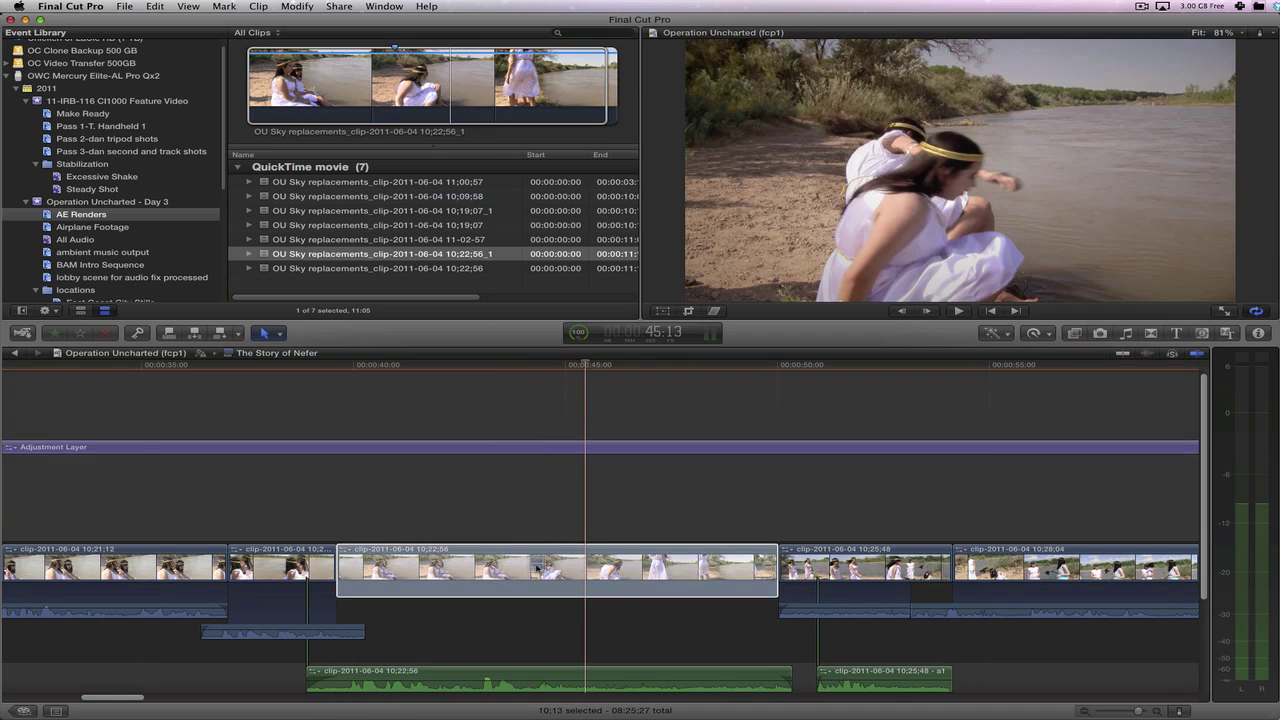
pyautogui.moveTo(537, 570); pyautogui.dragTo(537, 565)
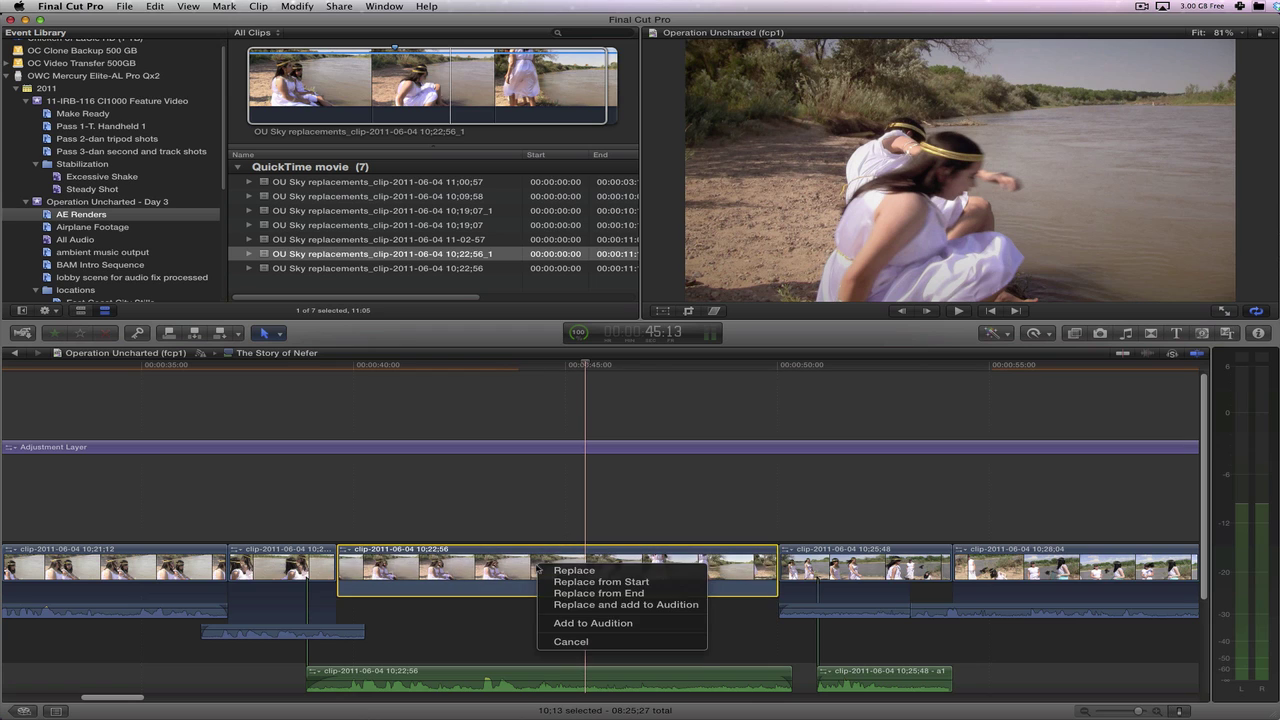
pyautogui.click(612, 594)
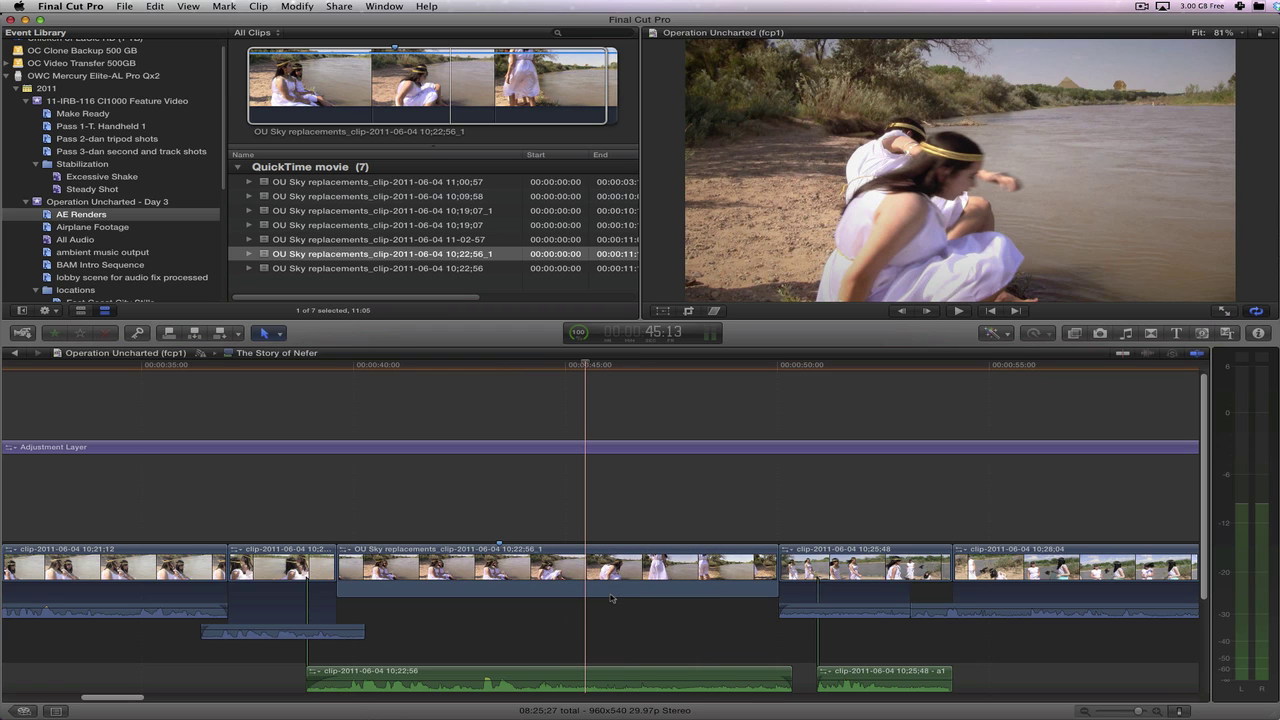
pyautogui.click(380, 366)
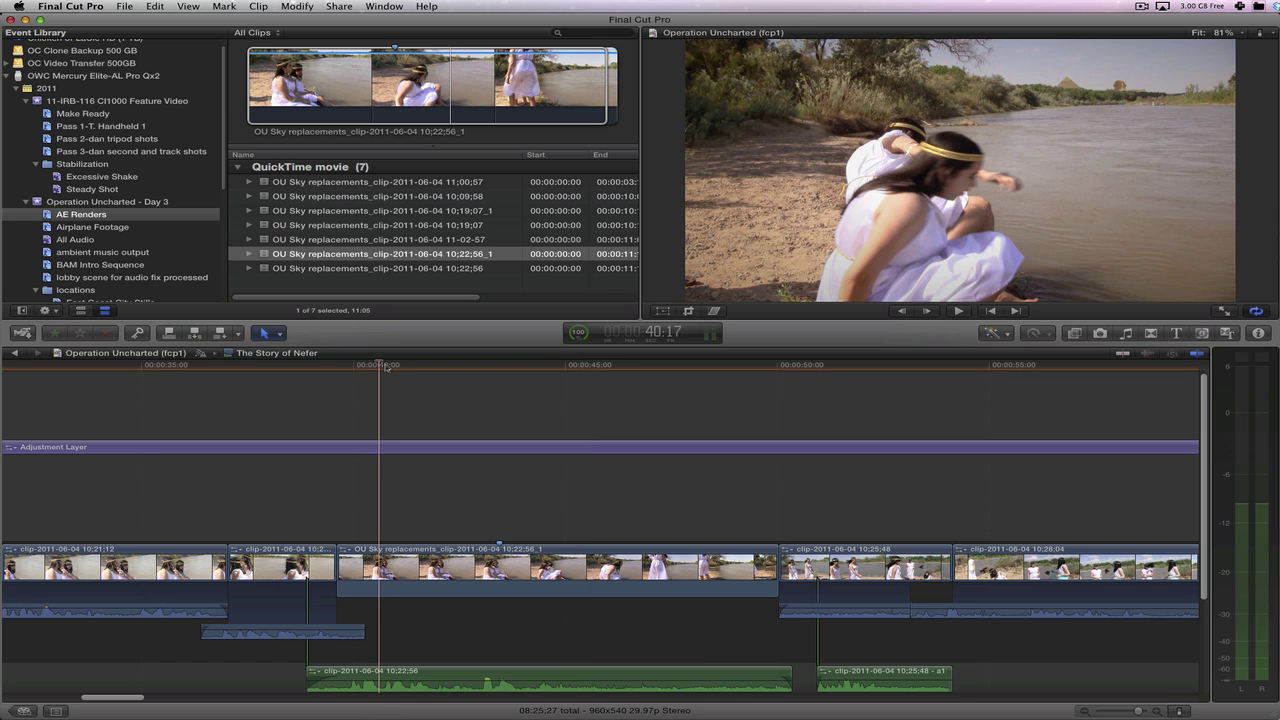
pyautogui.press('space')
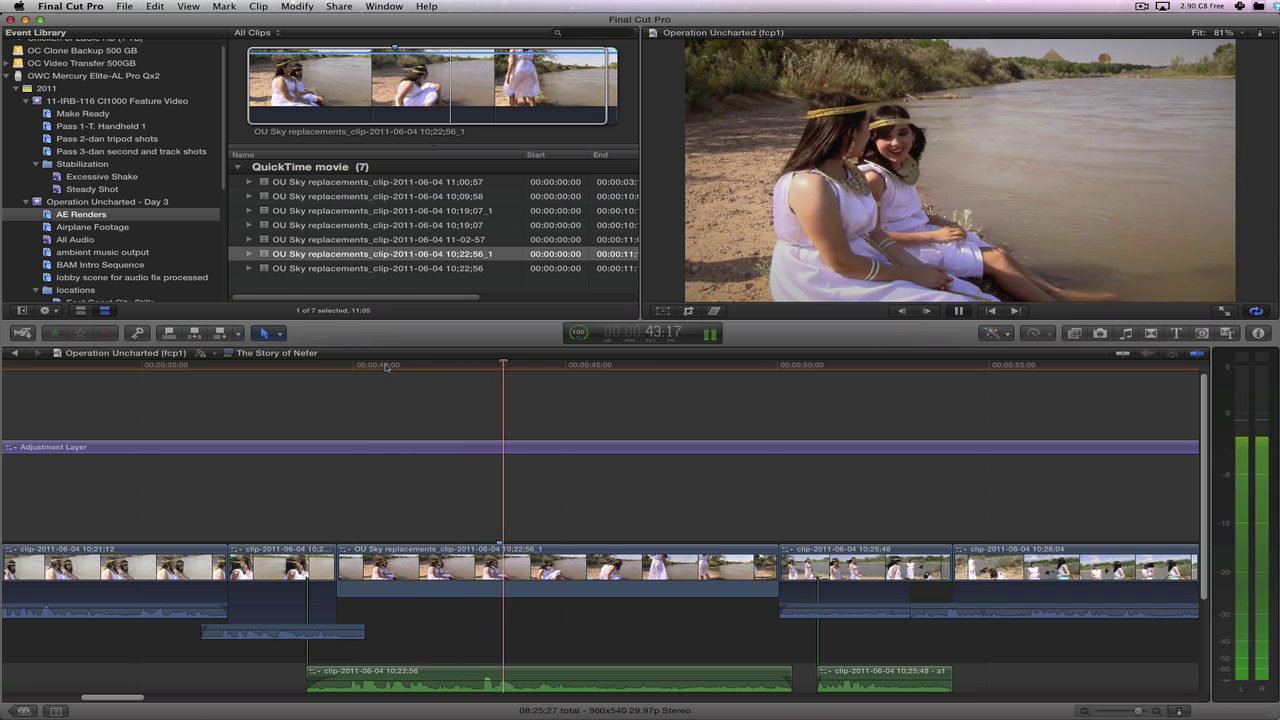
pyautogui.press('space')
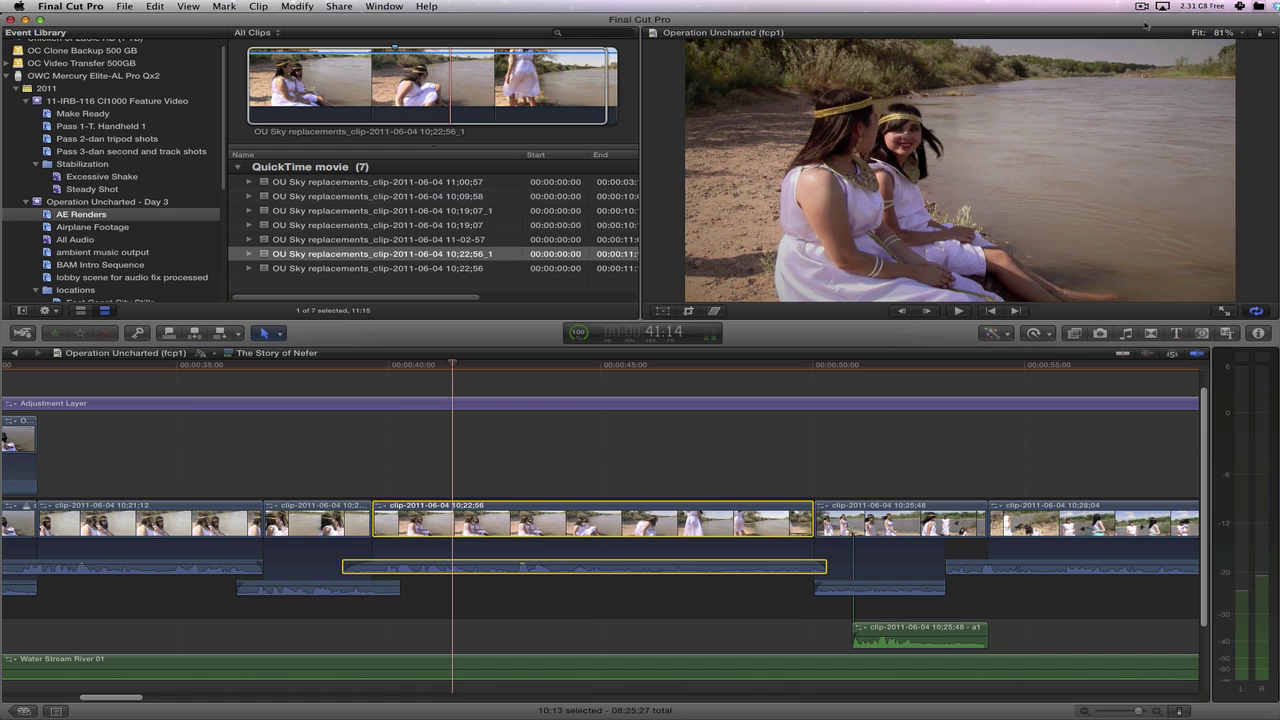
# Turn the 10;22;56 river shot into an audition using Duplicate as Audition.
pyautogui.click(585, 435)
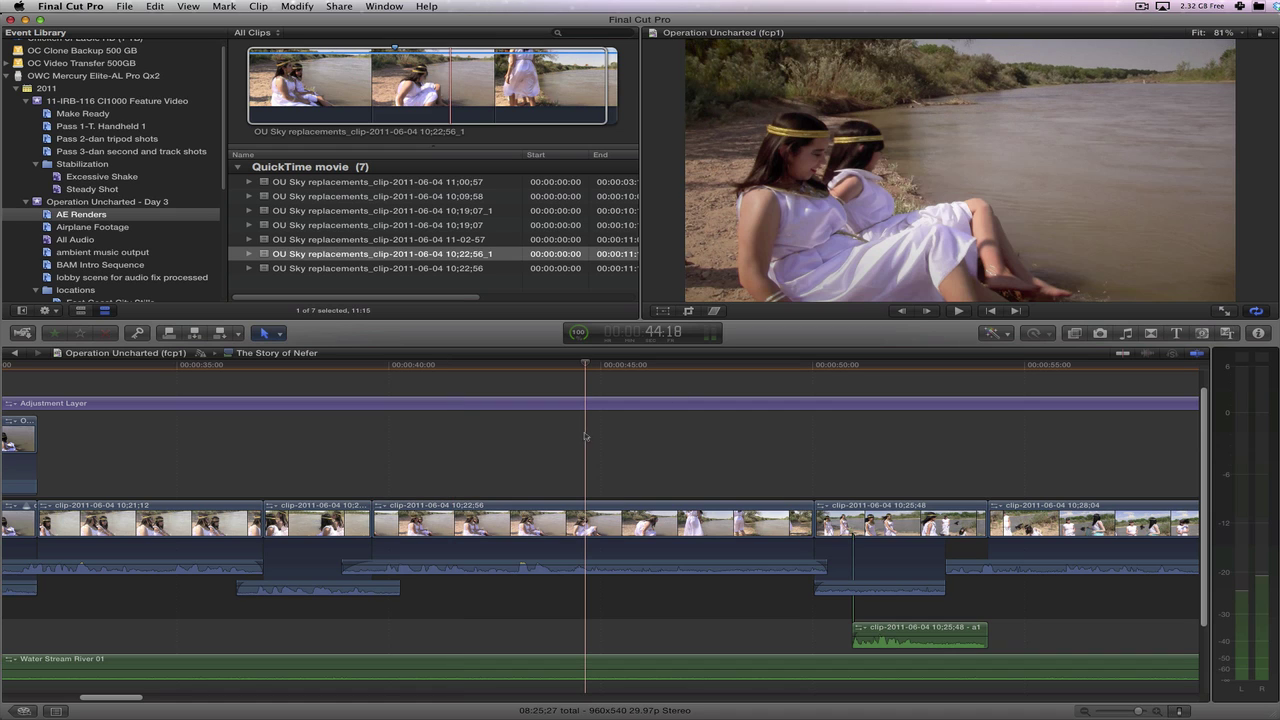
pyautogui.click(492, 524)
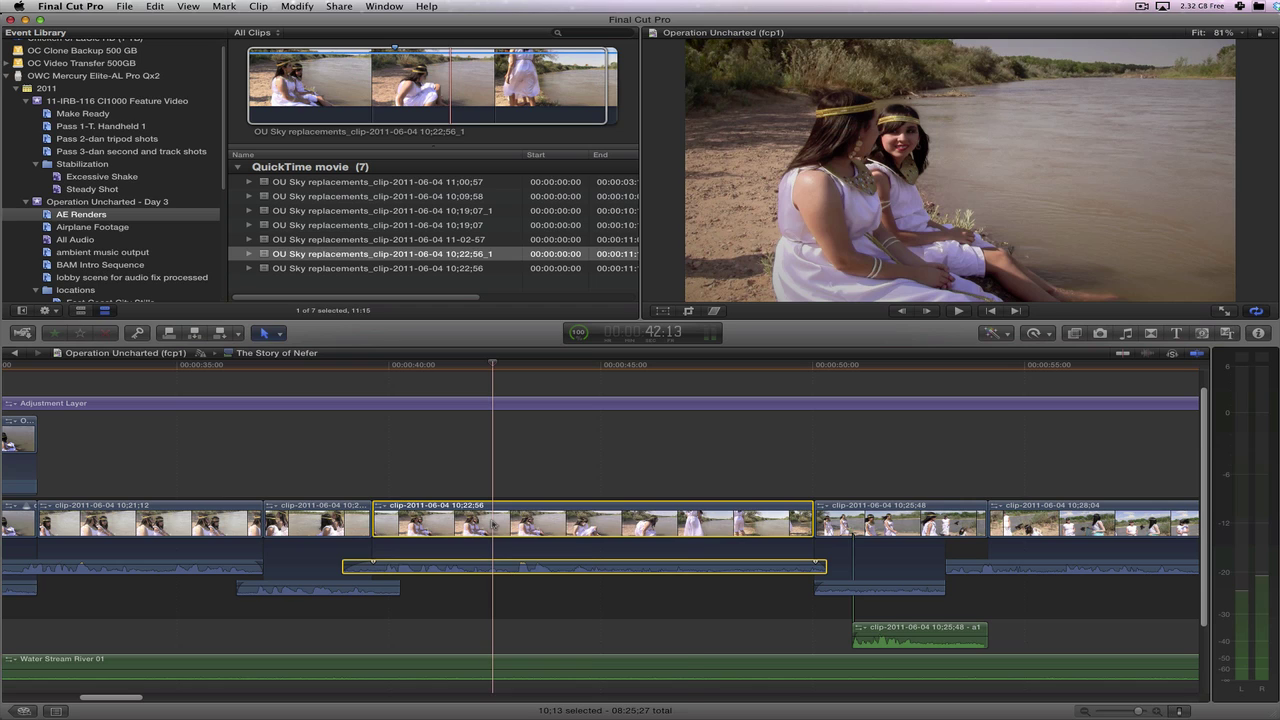
pyautogui.rightClick(492, 523)
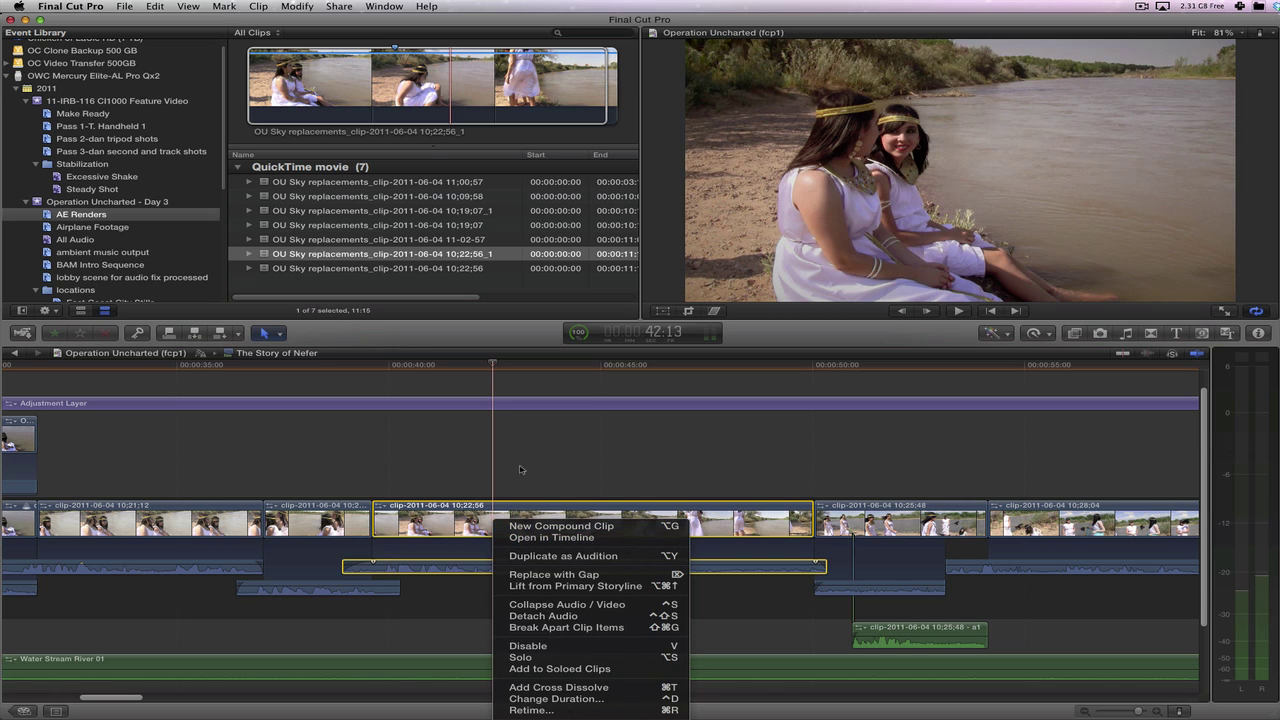
pyautogui.click(540, 557)
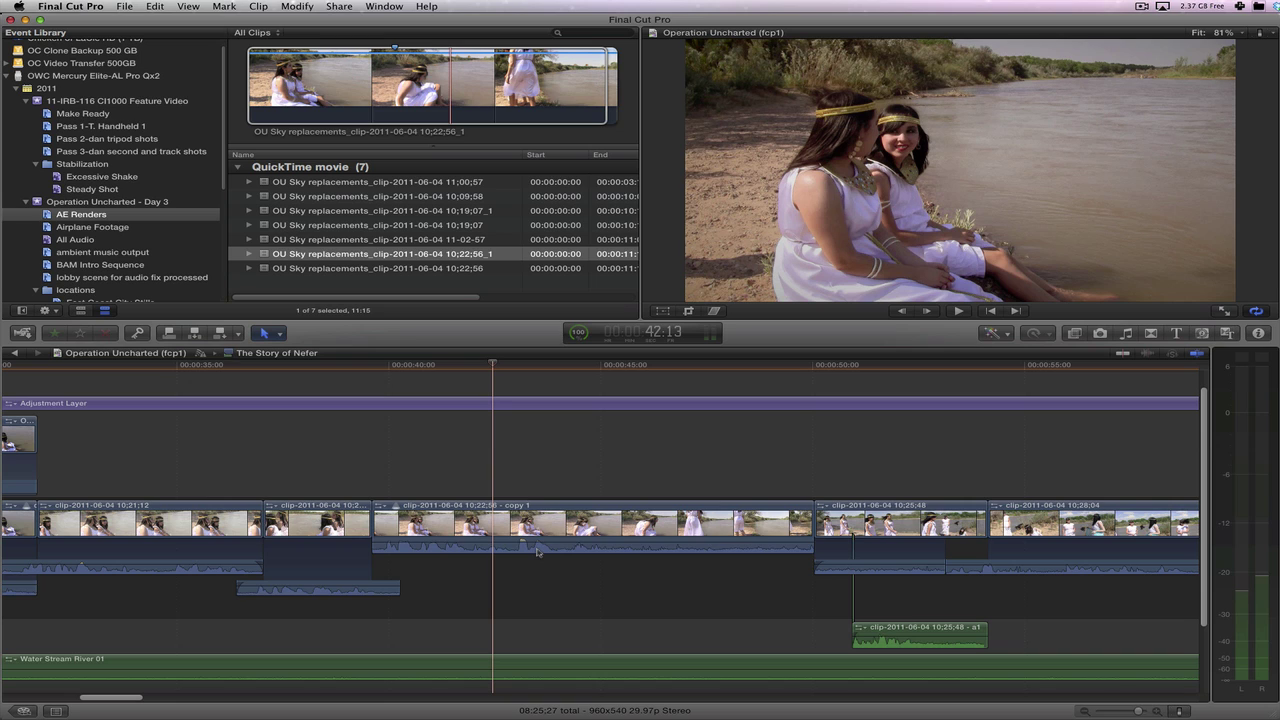
# Open the new audition clip in its own timeline.
pyautogui.click(537, 551)
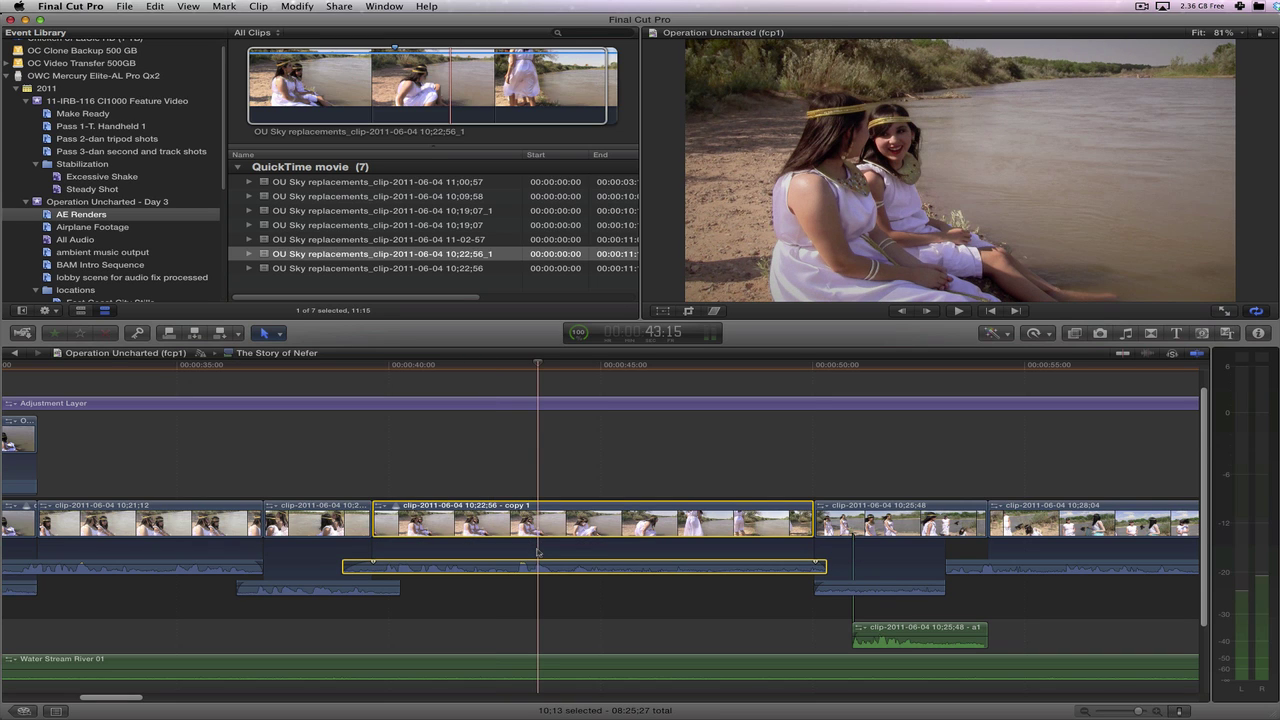
pyautogui.rightClick(545, 527)
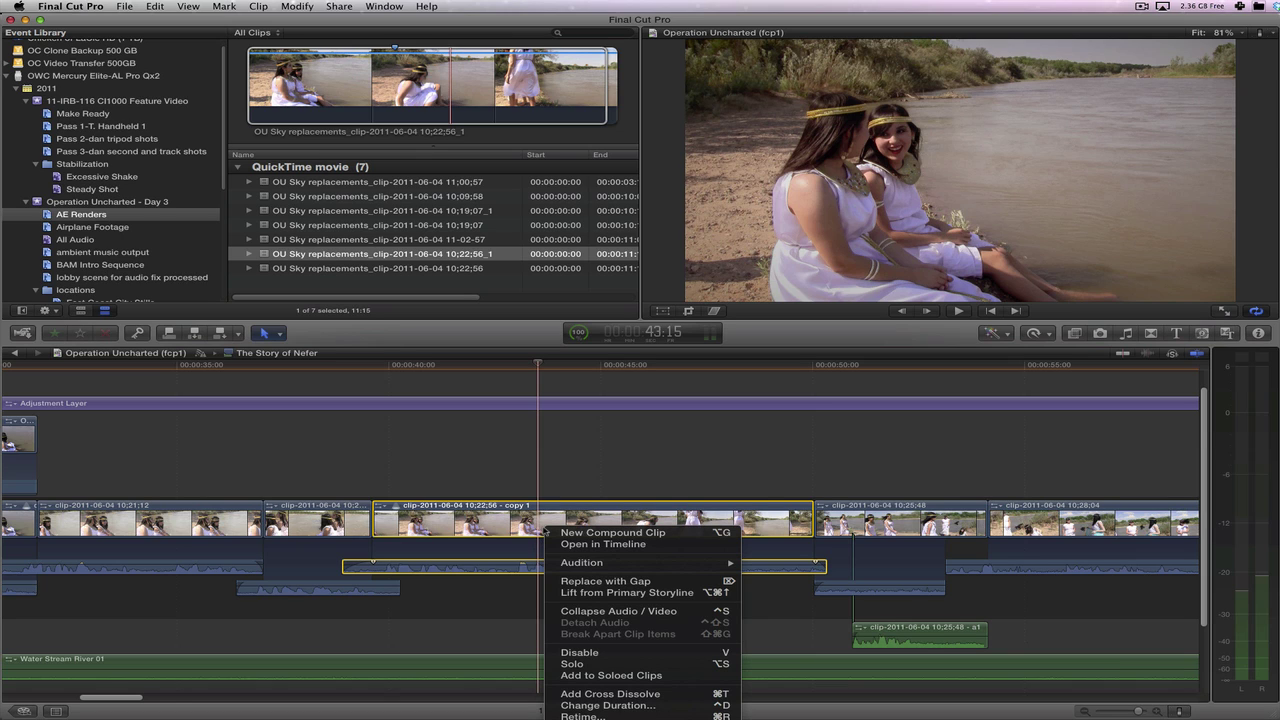
pyautogui.click(572, 545)
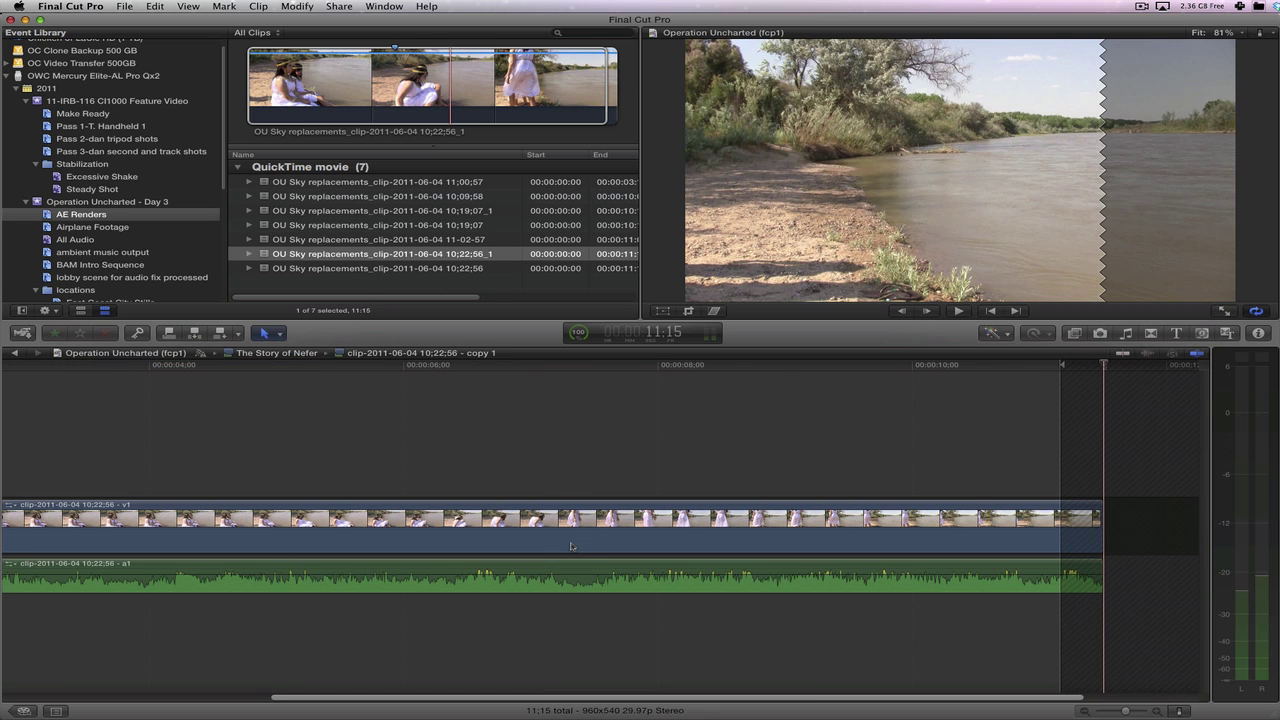
# Replace the copy's video with the OU Sky replacements render, then return to the project timeline.
pyautogui.moveTo(525, 697); pyautogui.dragTo(167, 694)
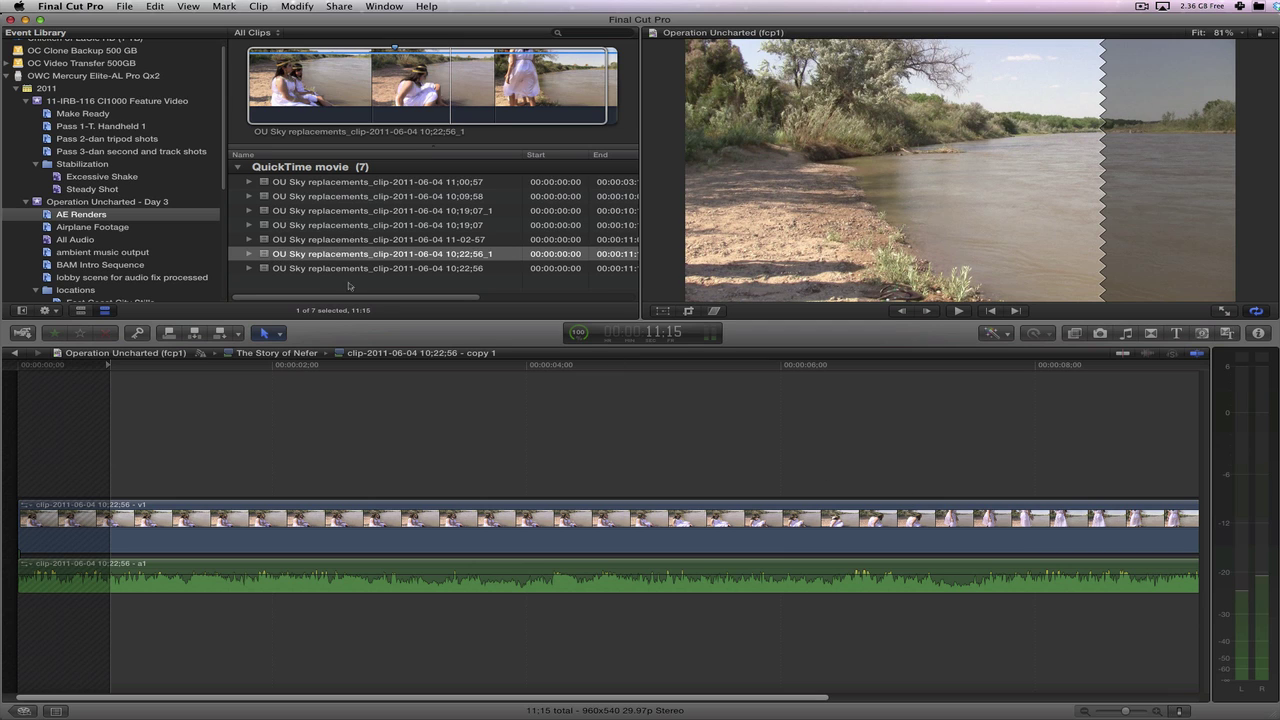
pyautogui.moveTo(350, 256); pyautogui.dragTo(603, 522)
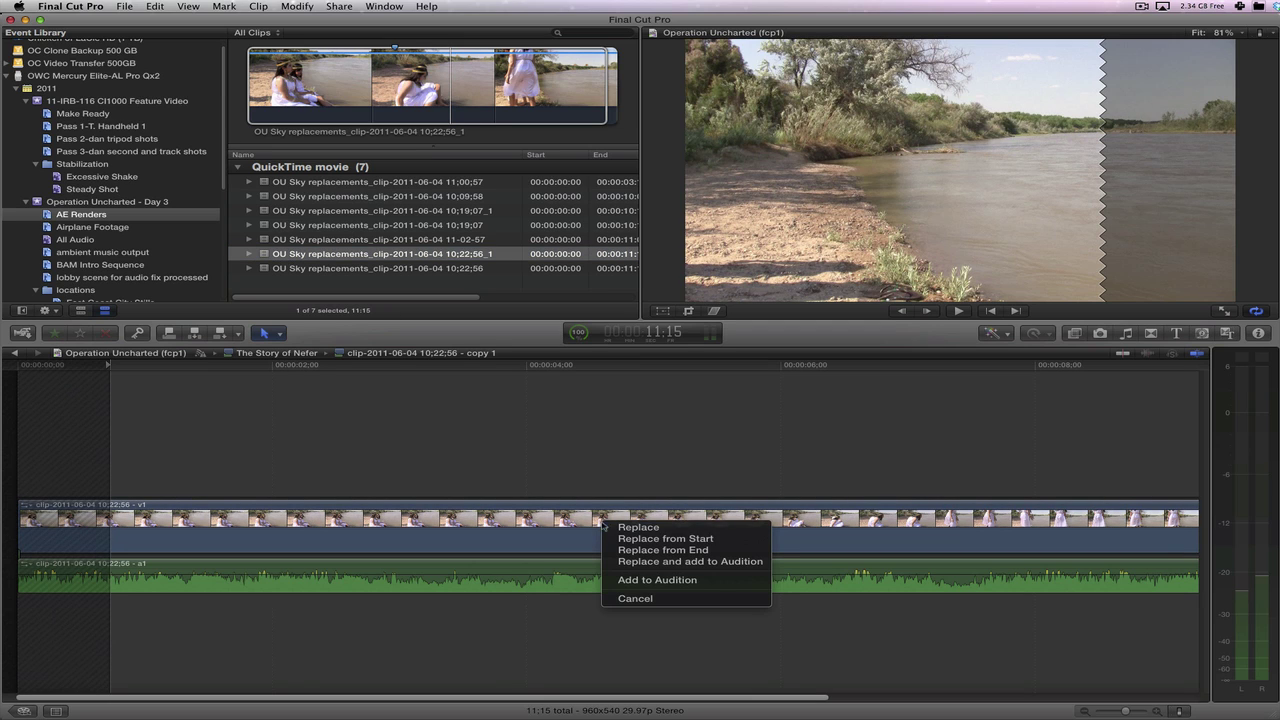
pyautogui.click(655, 529)
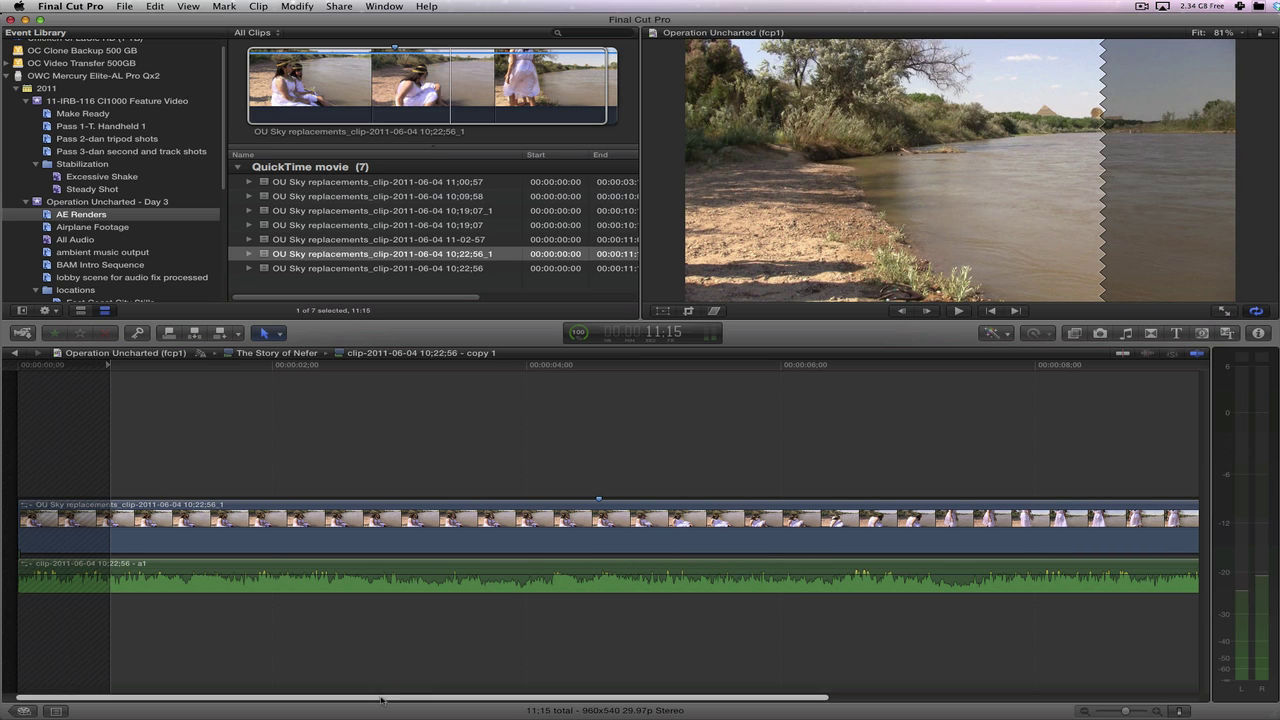
pyautogui.moveTo(384, 697); pyautogui.dragTo(975, 703)
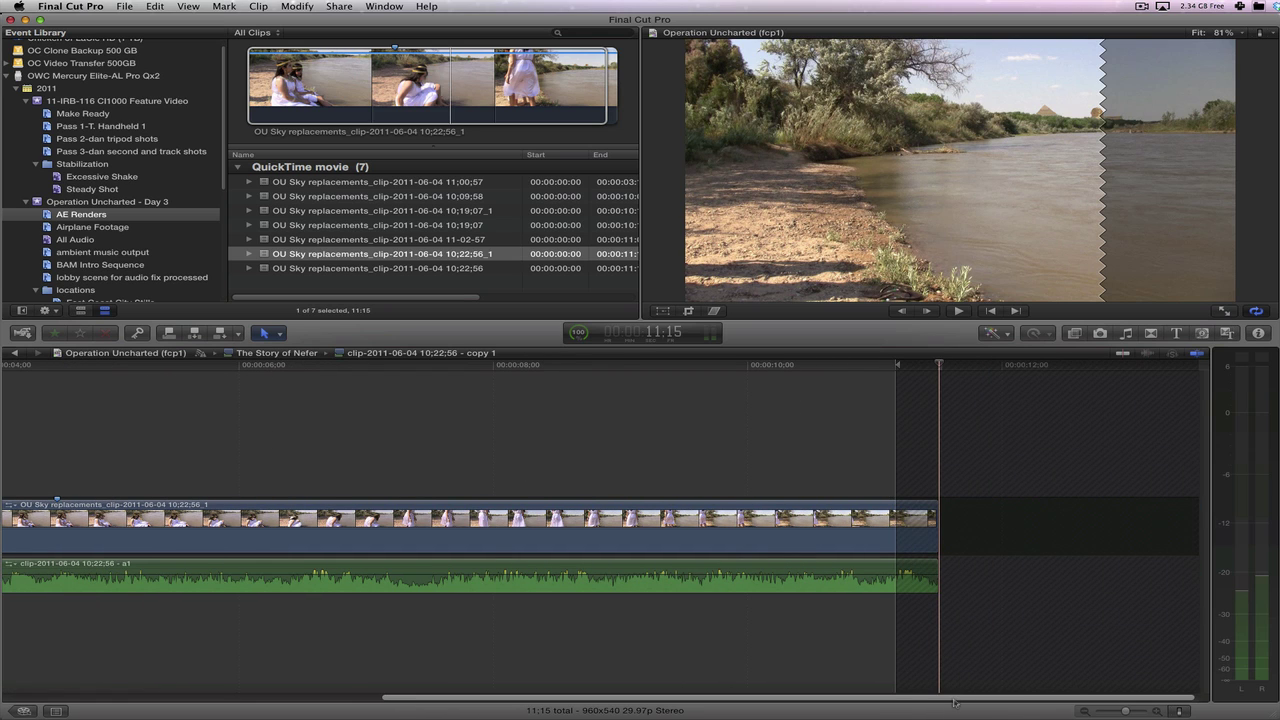
pyautogui.moveTo(957, 702); pyautogui.dragTo(531, 716)
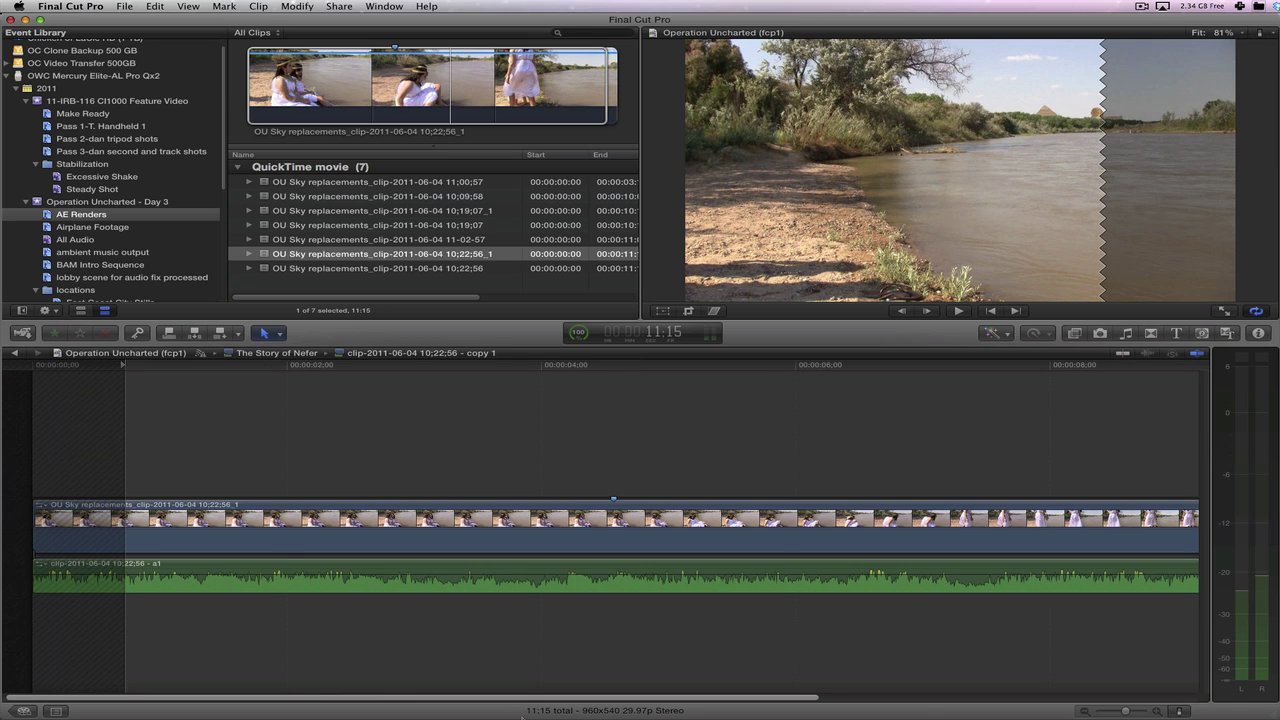
pyautogui.press('super')
pyautogui.press('super+bracketleft')
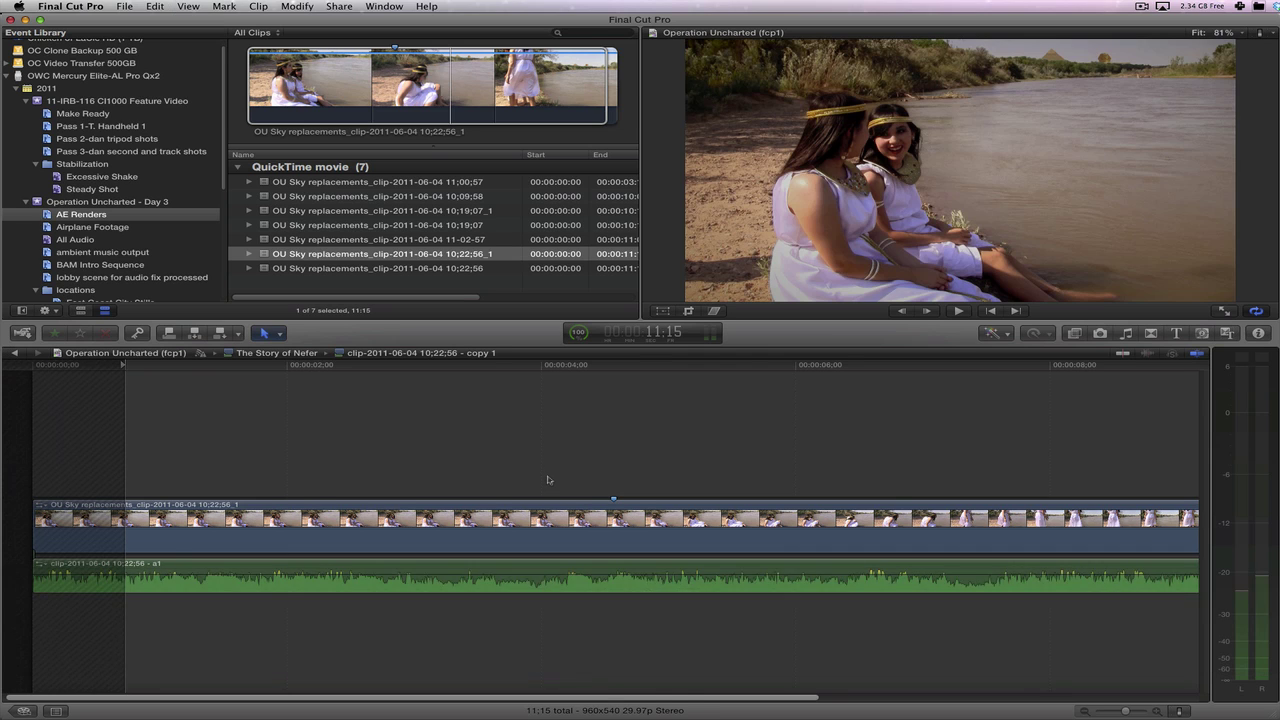
# Play the edit through the audition shot, then switch the audition to the original pick.
pyautogui.moveTo(546, 366); pyautogui.dragTo(347, 368)
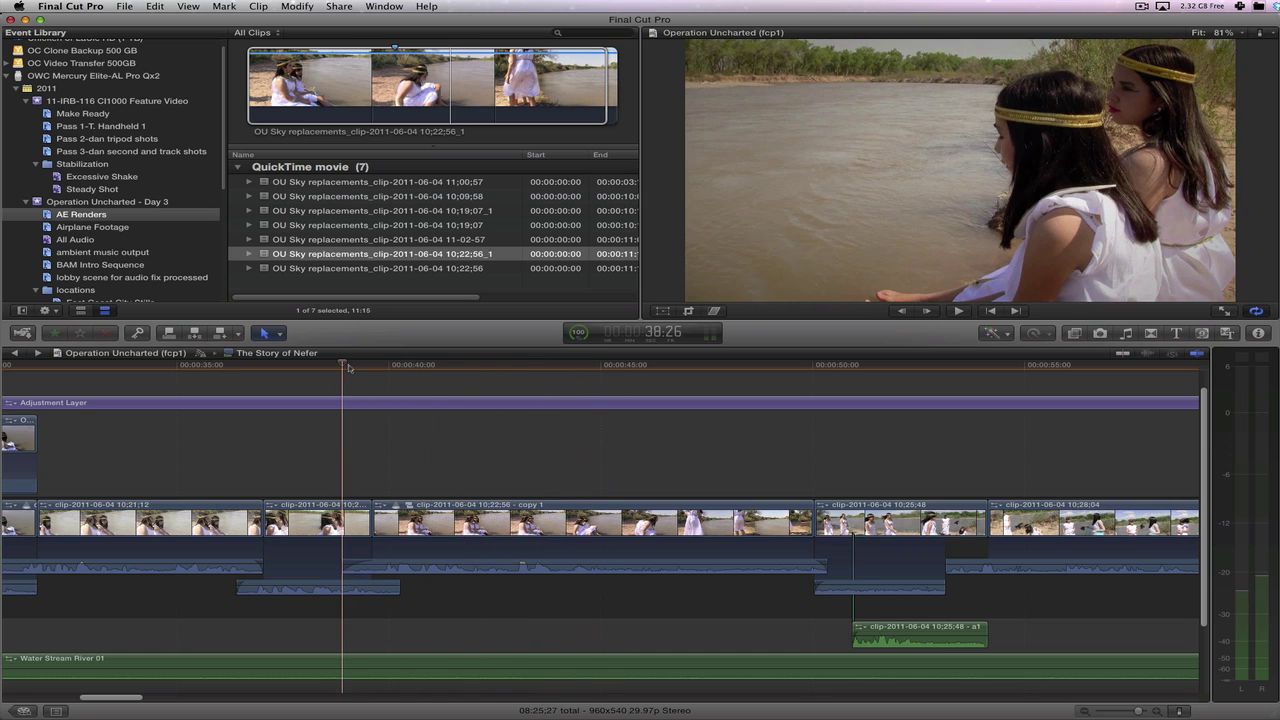
pyautogui.press('space')
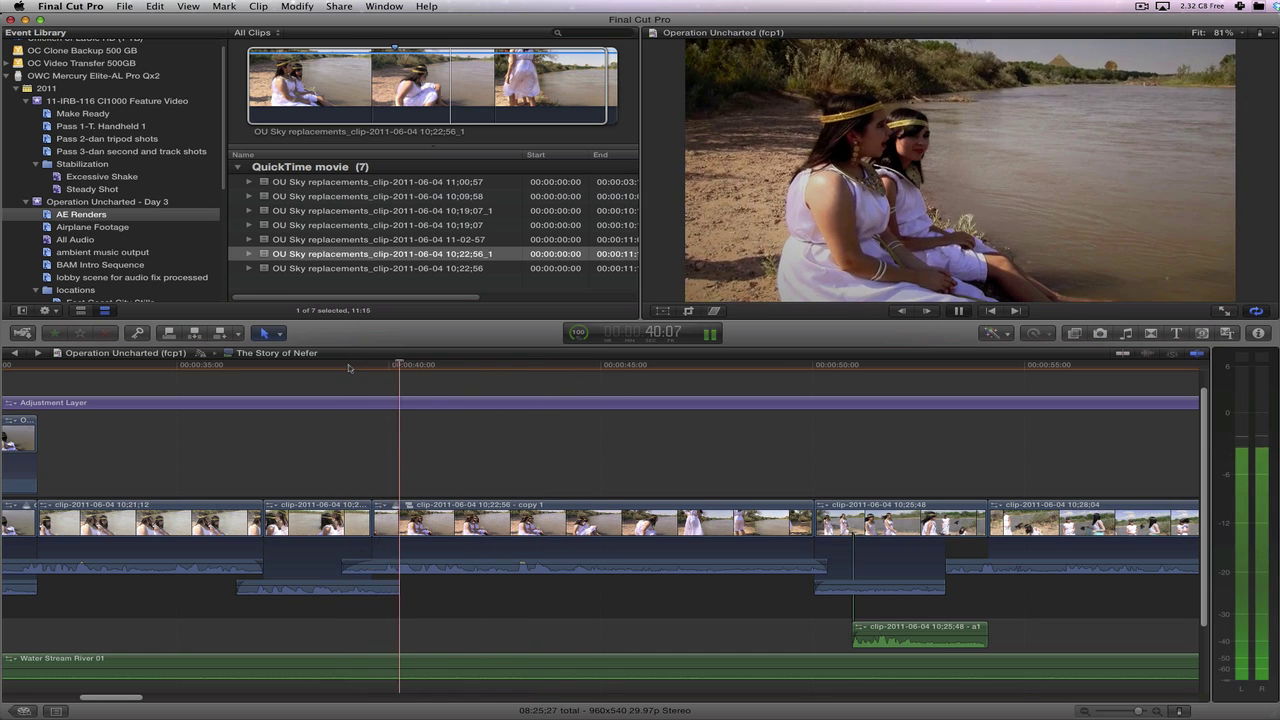
pyautogui.press('space')
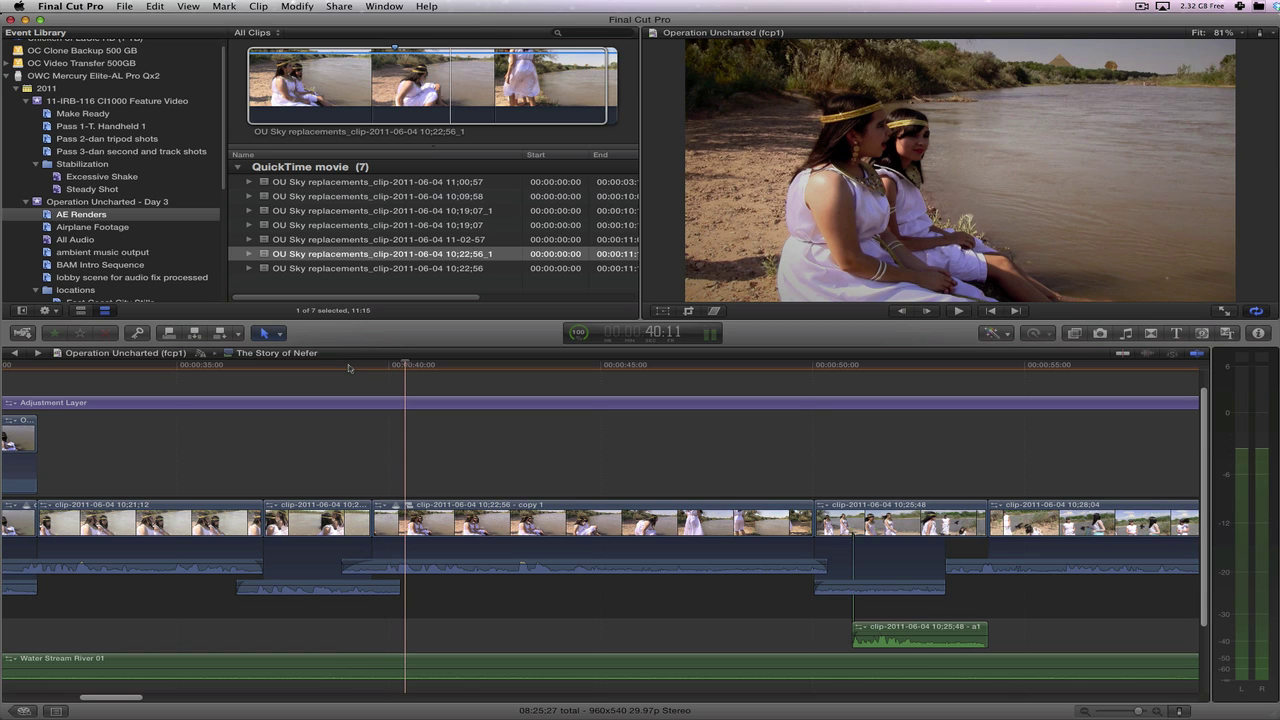
pyautogui.click(596, 522)
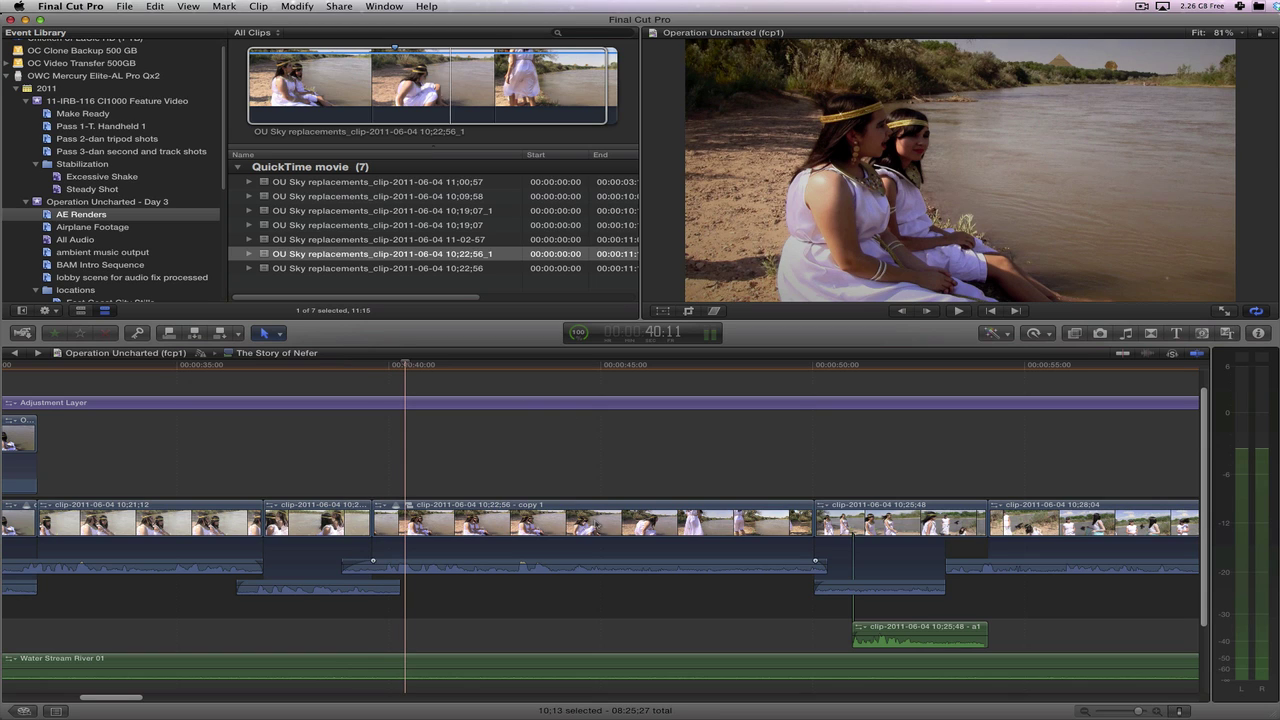
pyautogui.hotkey('ctrl', 'Left')
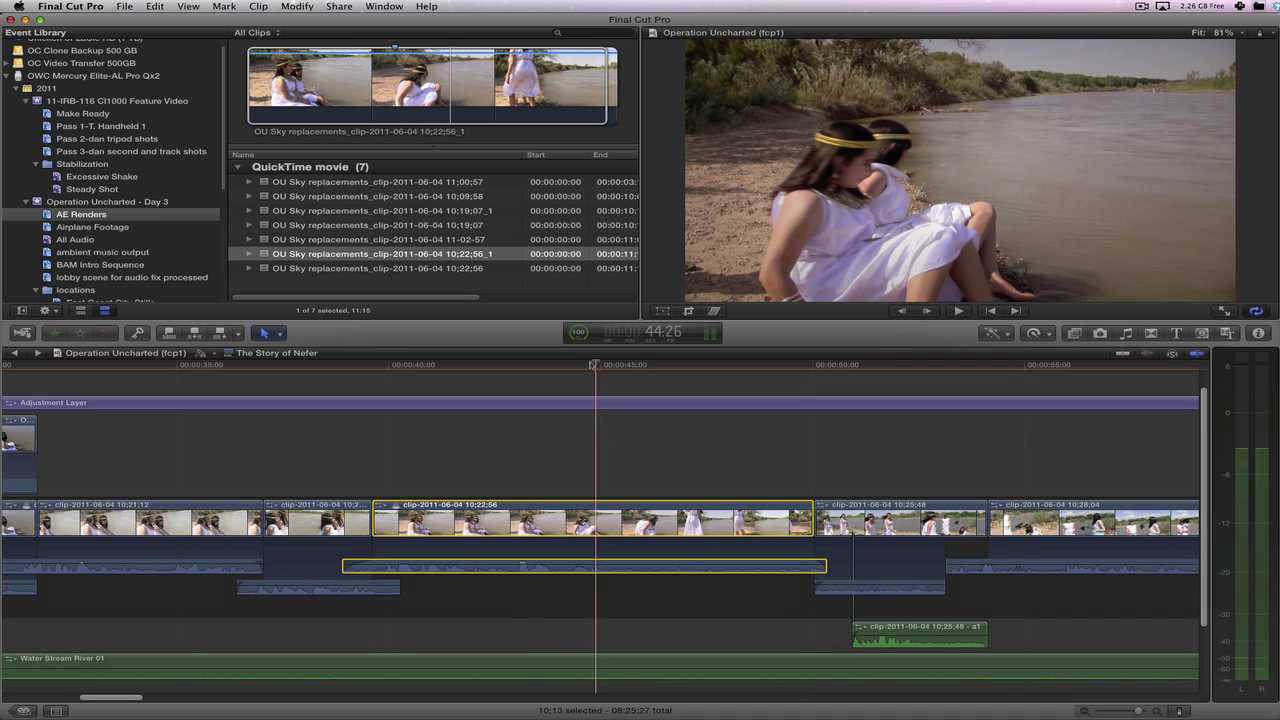
# Replay from about 42:21 while flipping audition picks, settling on the sky-replaced copy 1.
pyautogui.moveTo(594, 368); pyautogui.dragTo(504, 370)
pyautogui.press('space')
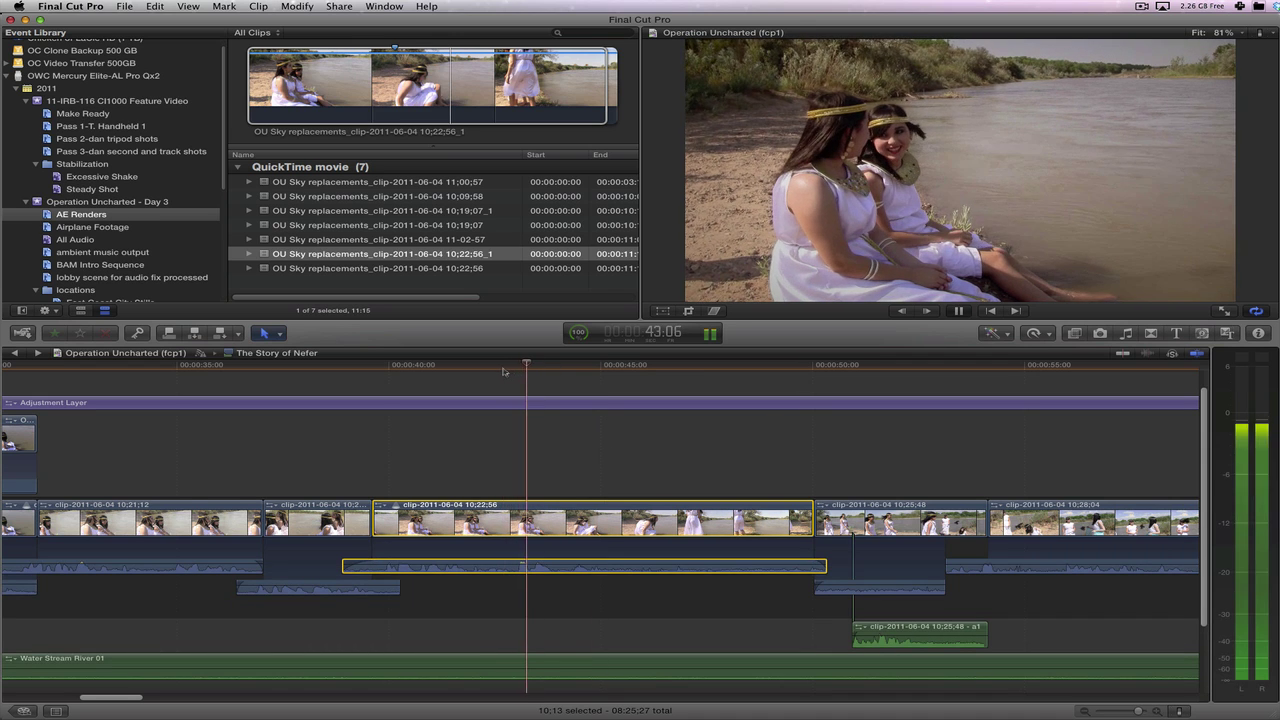
pyautogui.hotkey('ctrl', 'Right')
pyautogui.hotkey('ctrl', 'Left')
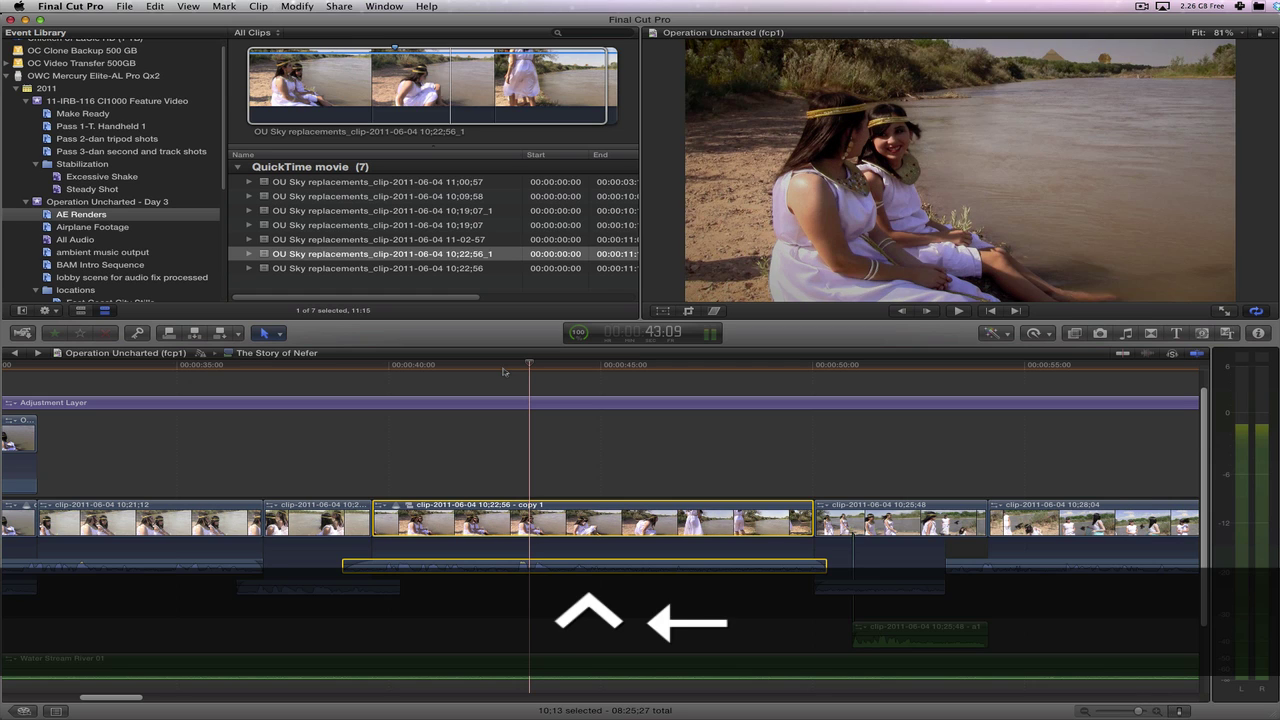
pyautogui.hotkey('ctrl', 'Right')
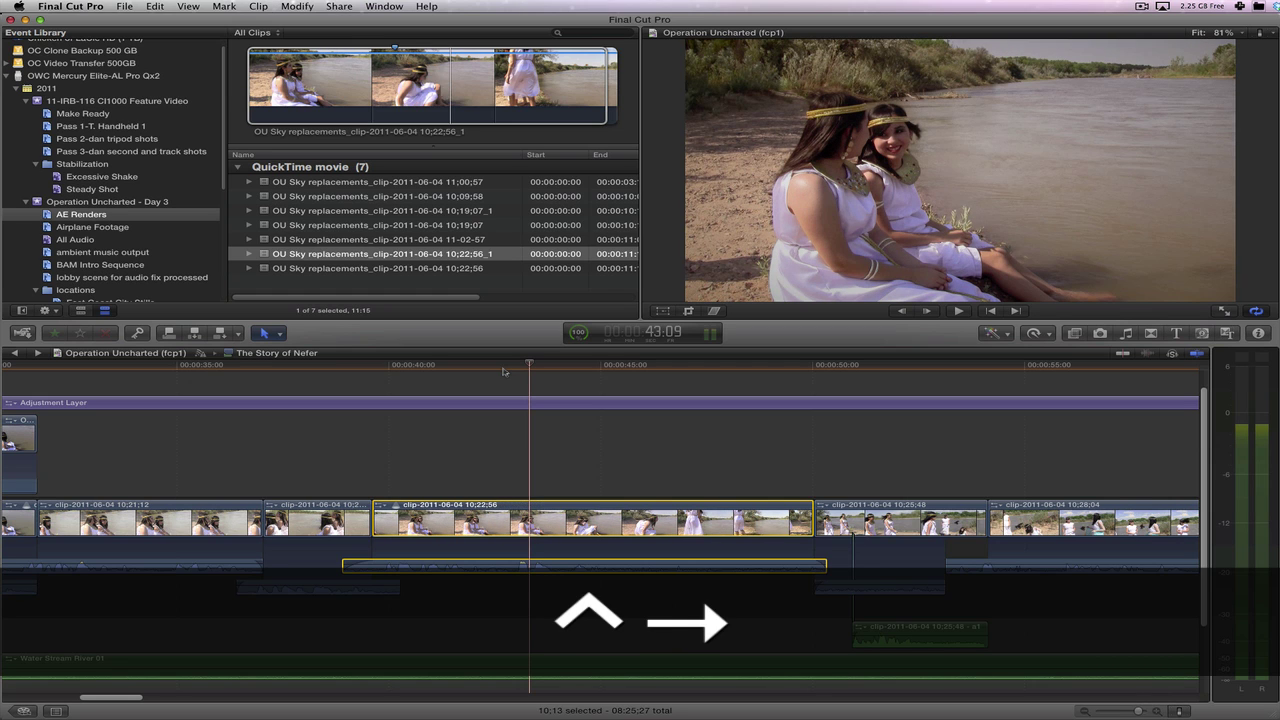
pyautogui.hotkey('ctrl', 'Left')
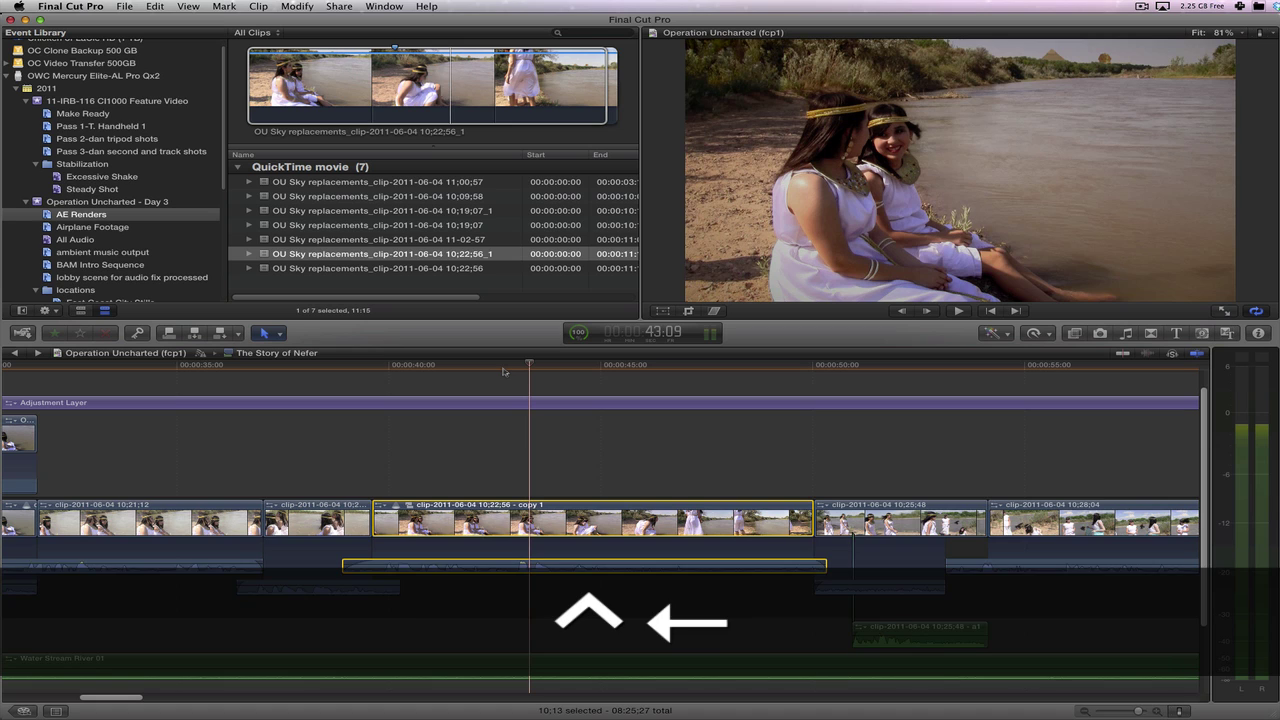
pyautogui.hotkey('ctrl', 'Left')
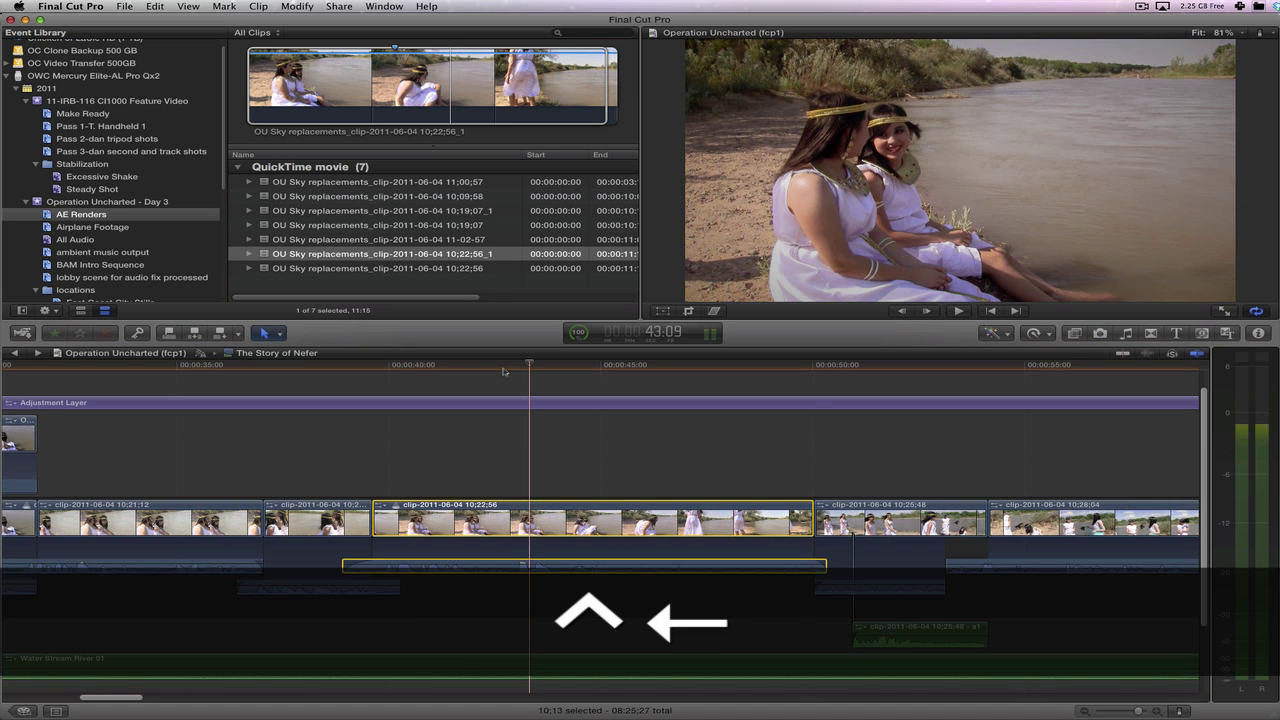
pyautogui.hotkey('ctrl', 'Right')
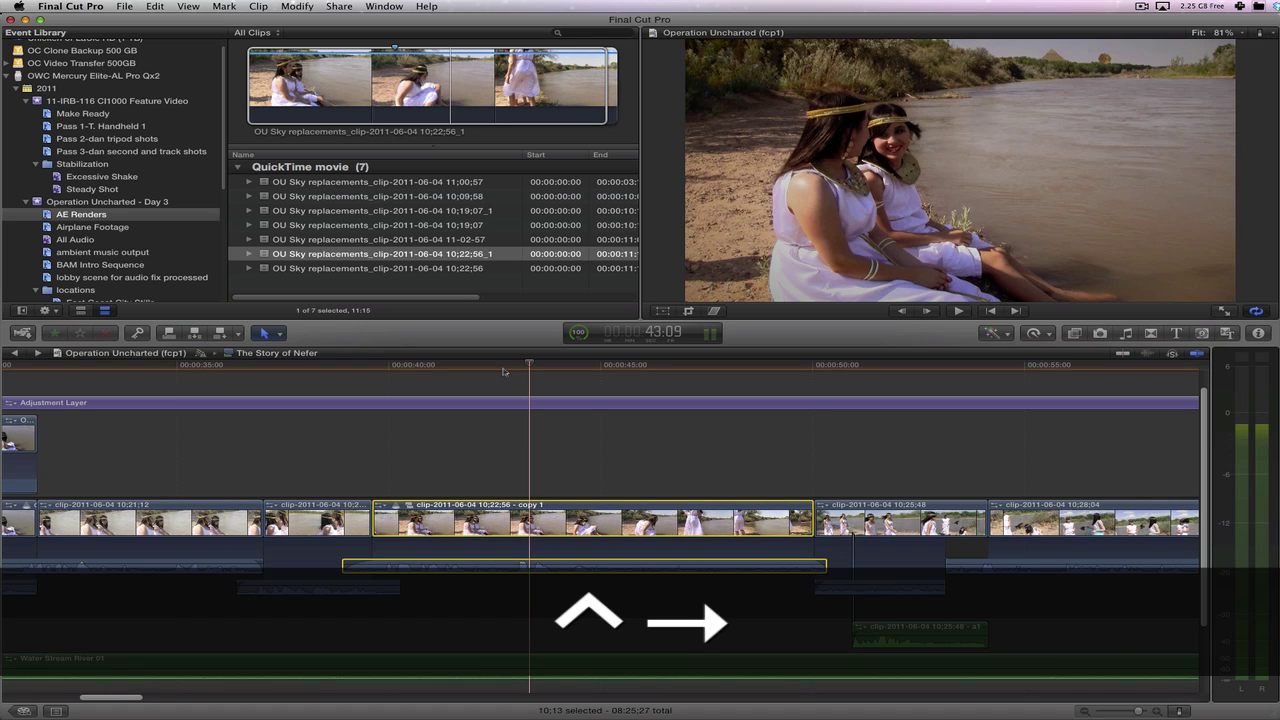